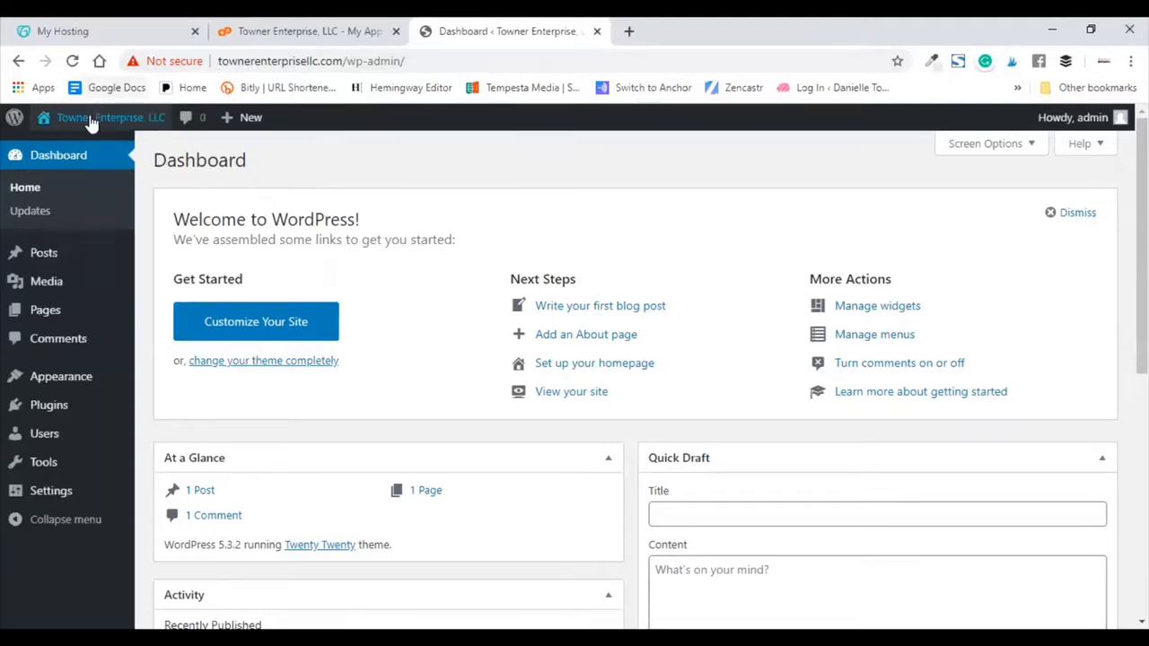
Step: Visit the Towner Enterprise, LLC front page, still not secure, and scroll through its Hello world! post
mouse_move(90, 118)
left_click(69, 149)
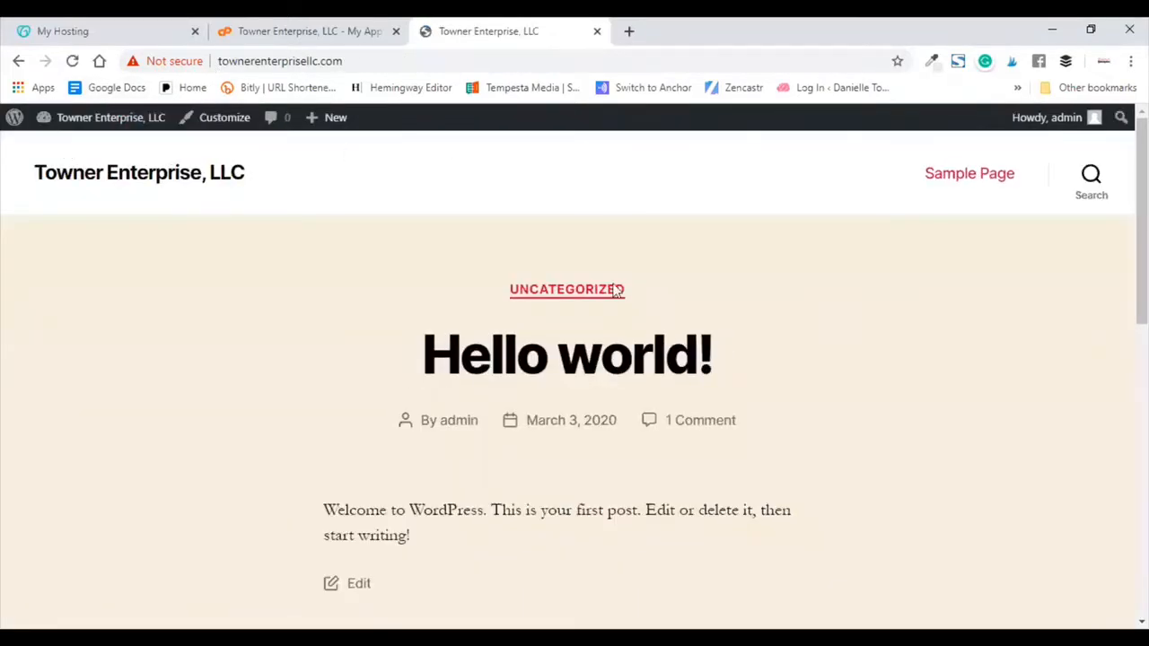
scroll(615, 294, "down", 3)
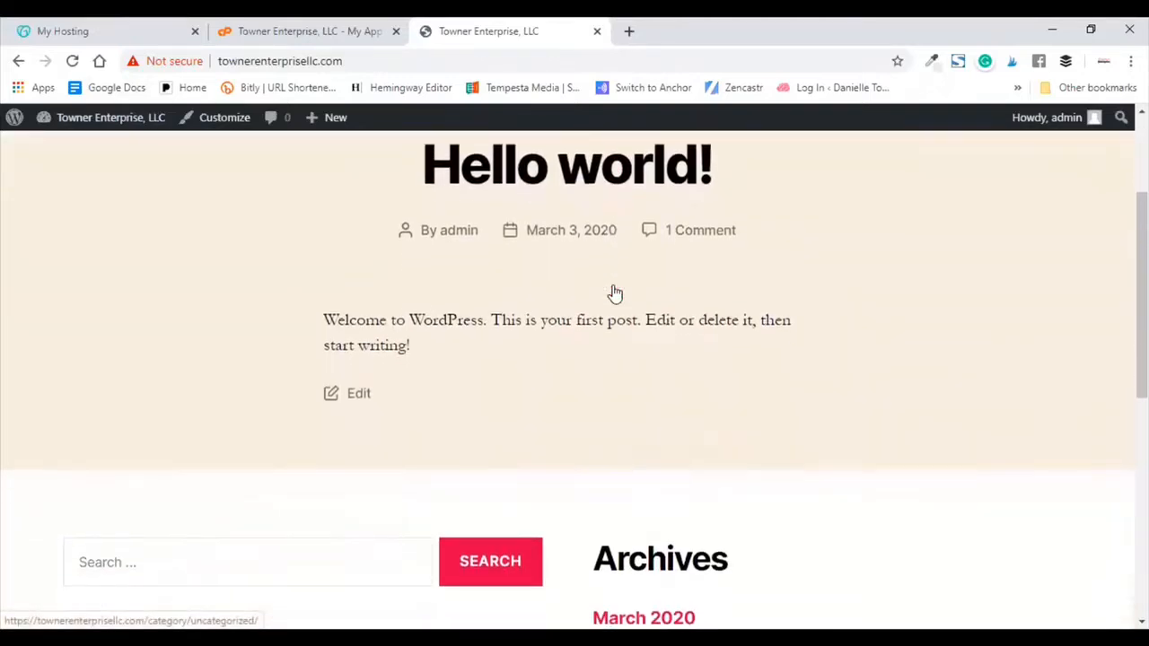
scroll(615, 294, "down", 3)
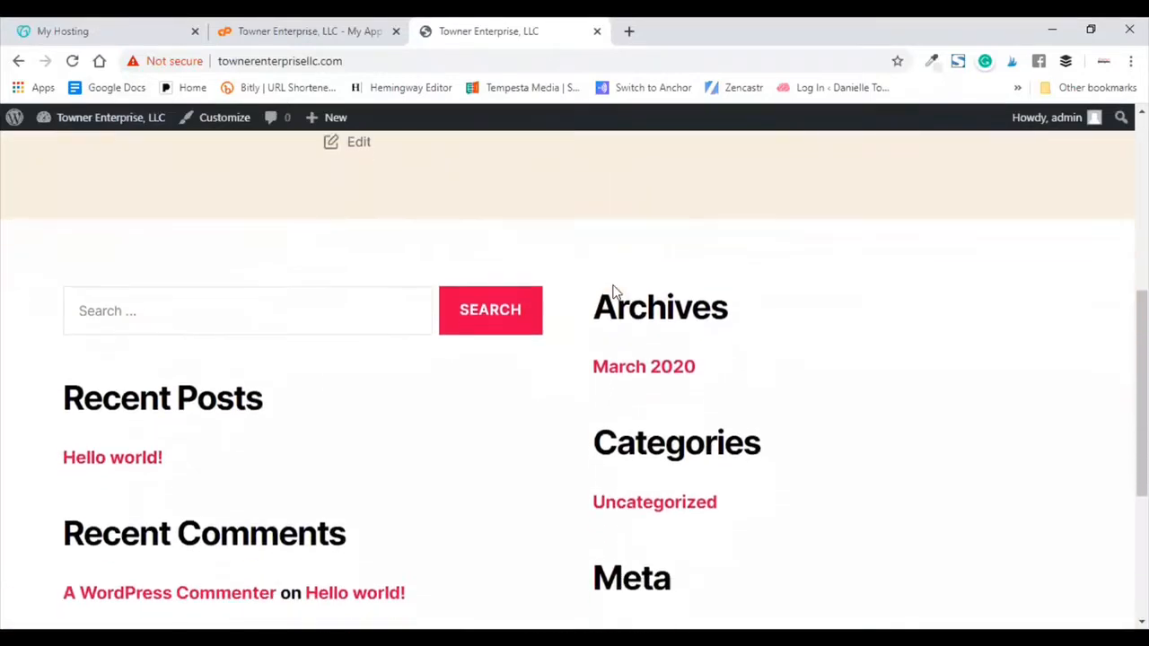
scroll(615, 293, "down", 3)
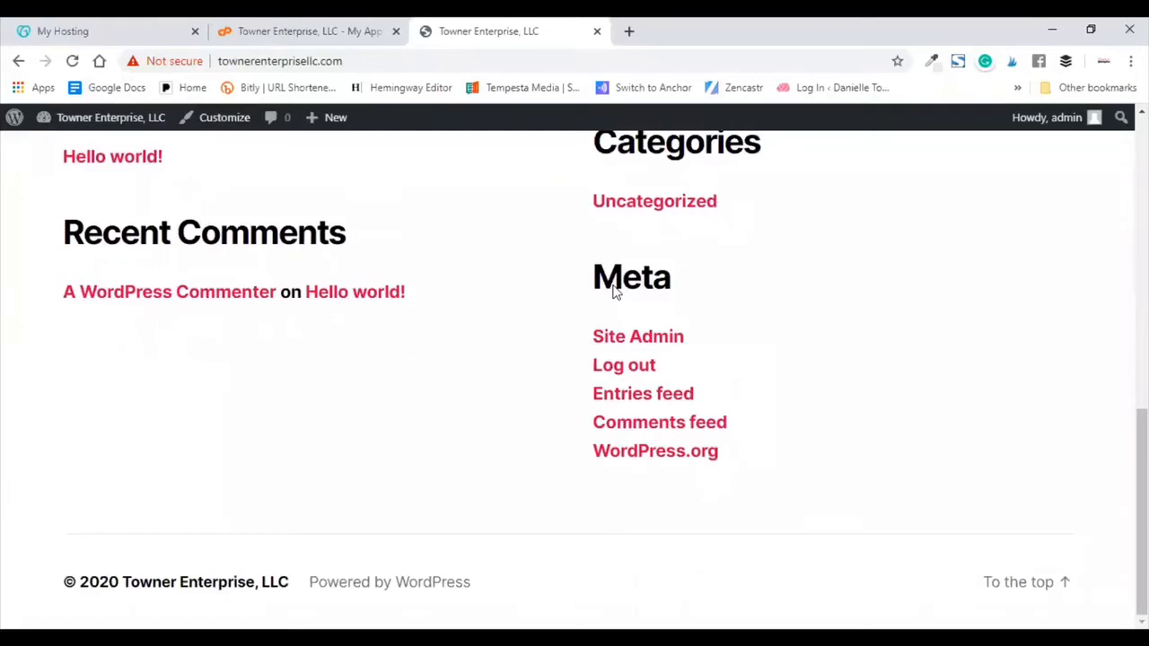
scroll(615, 285, "up", 12)
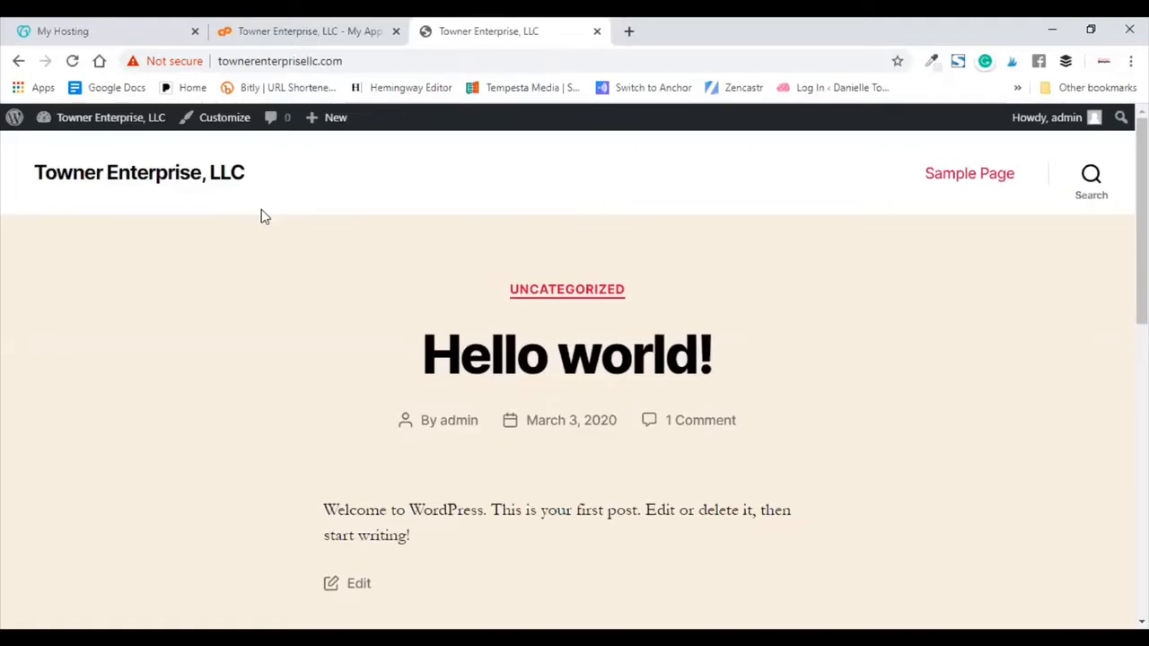
Step: Close the app tab and open File Manager from the hosting dashboard, showing public_html
left_click(396, 30)
left_click(136, 25)
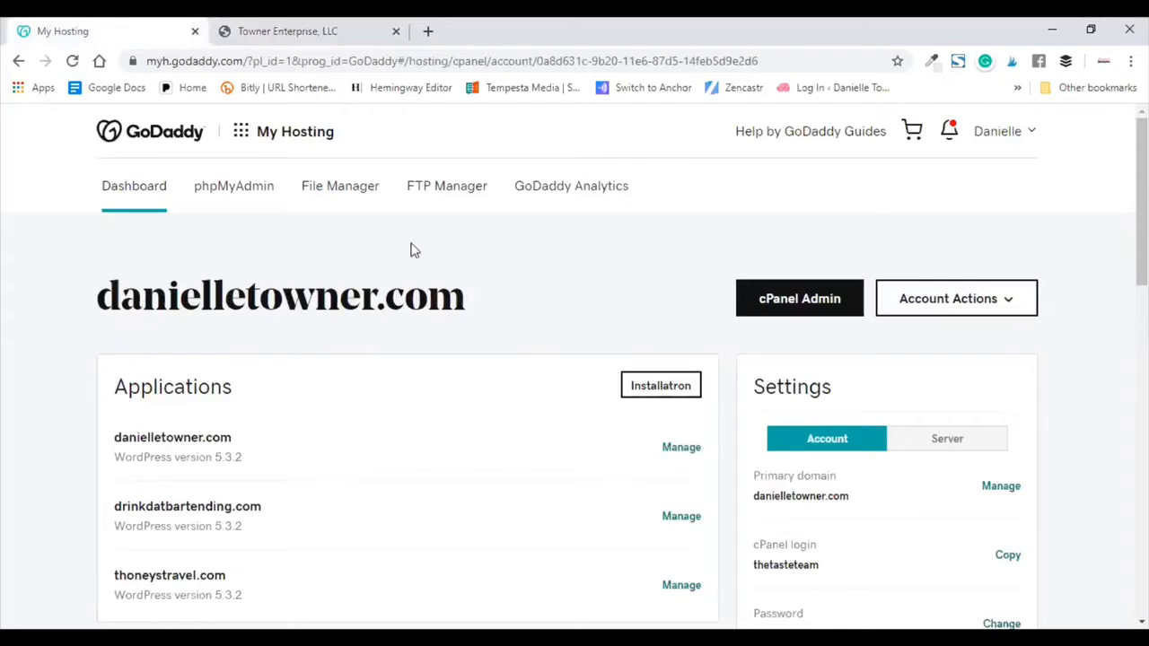
left_click(333, 192)
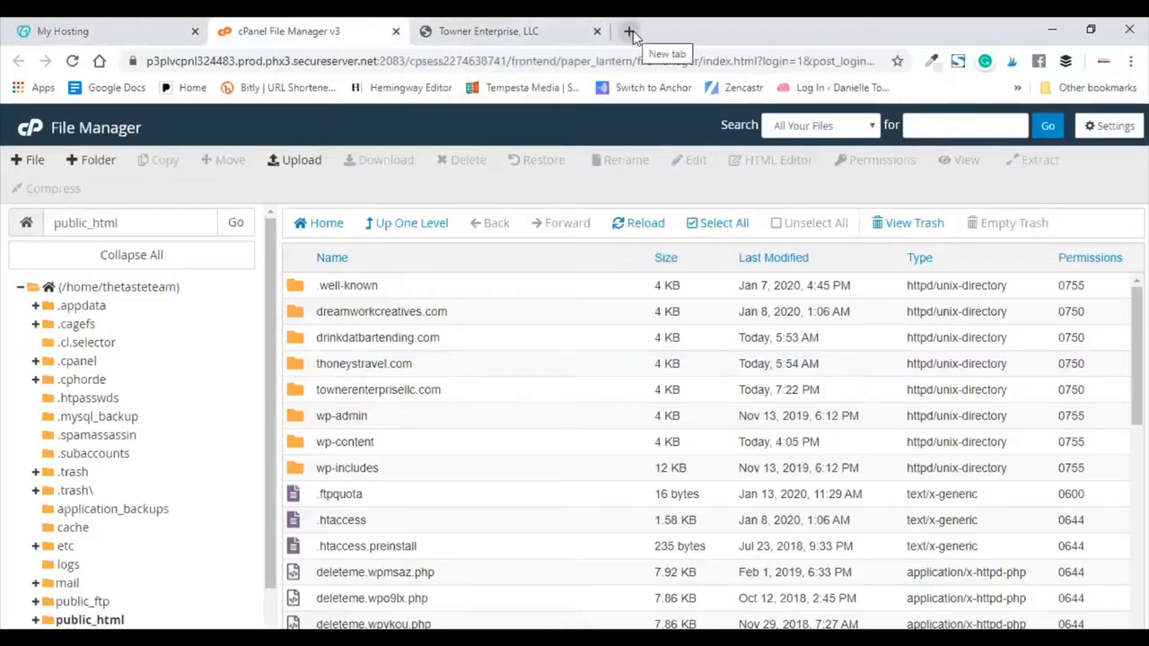
Step: Replace the Towner Enterprise site tab with a new tab loading zerossl.com
left_click(631, 32)
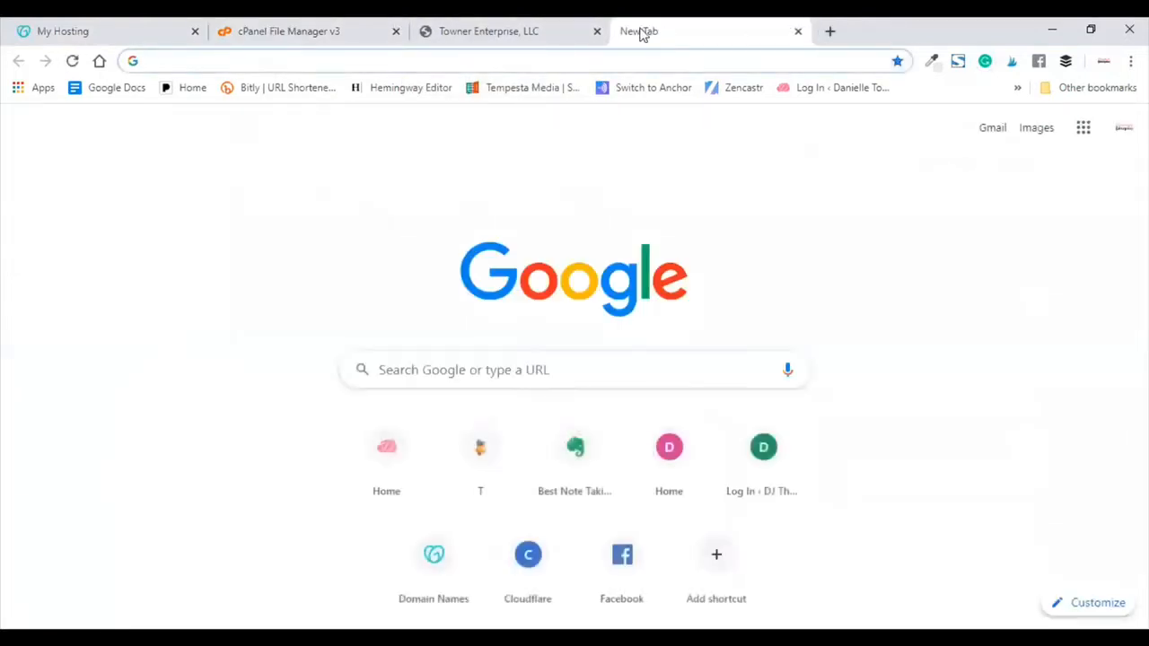
left_click_drag(641, 31, 470, 31)
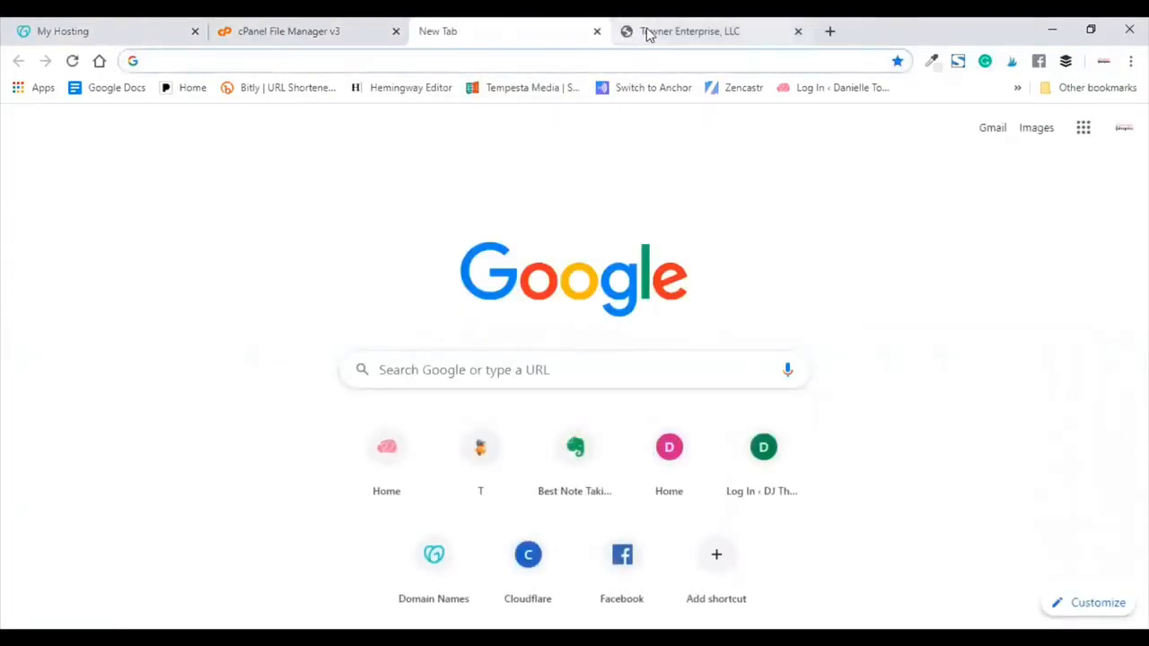
left_click(798, 34)
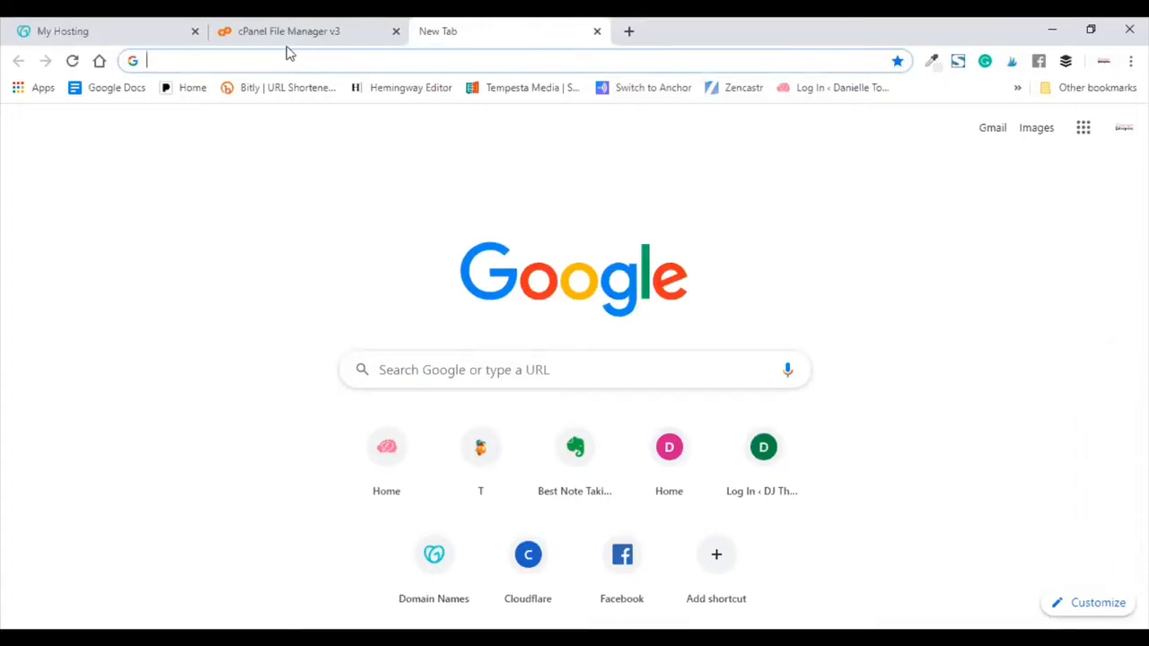
type("zerssl.com")
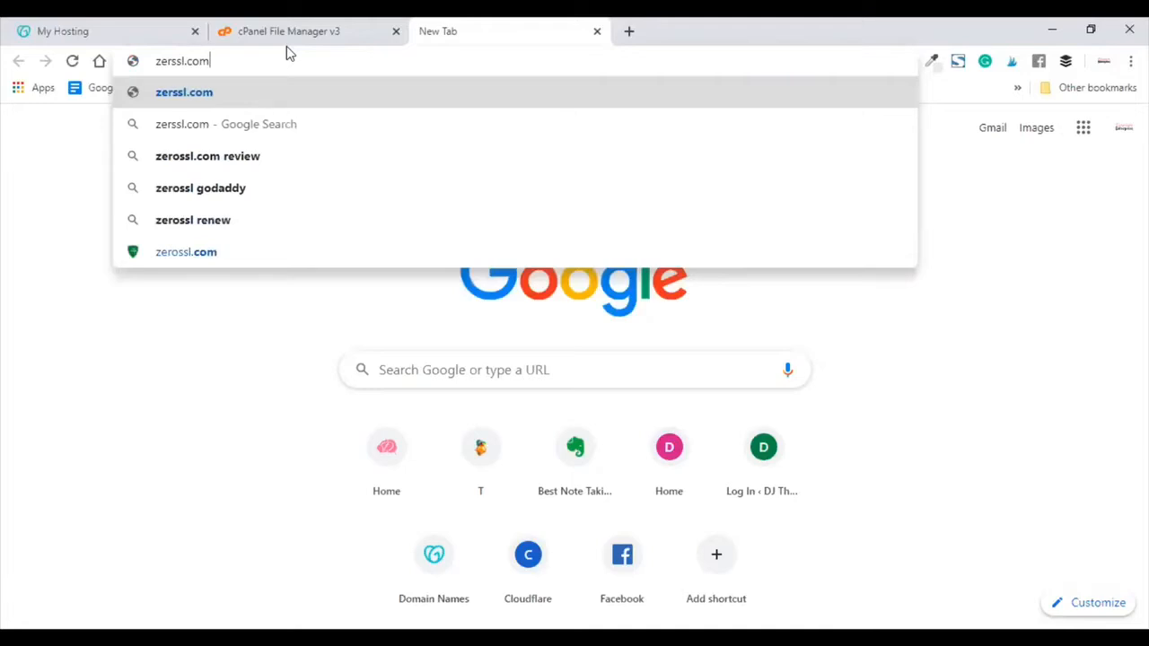
key("Return")
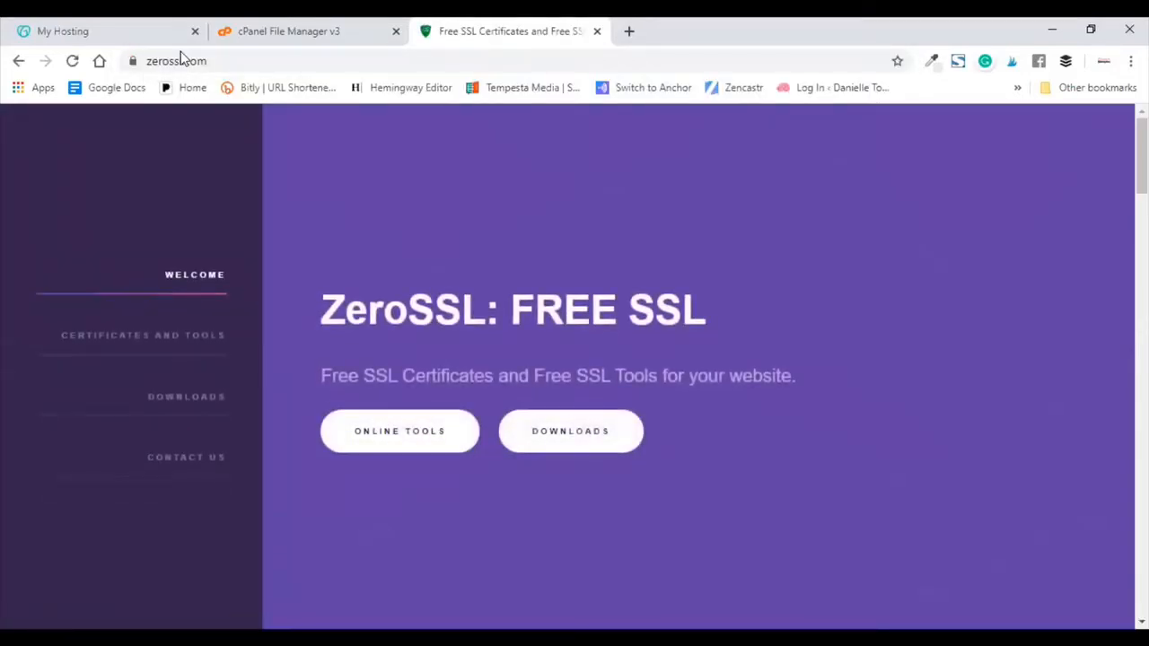
Step: Launch ZeroSSL's free SSL certificate wizard from Online Tools
left_click(367, 432)
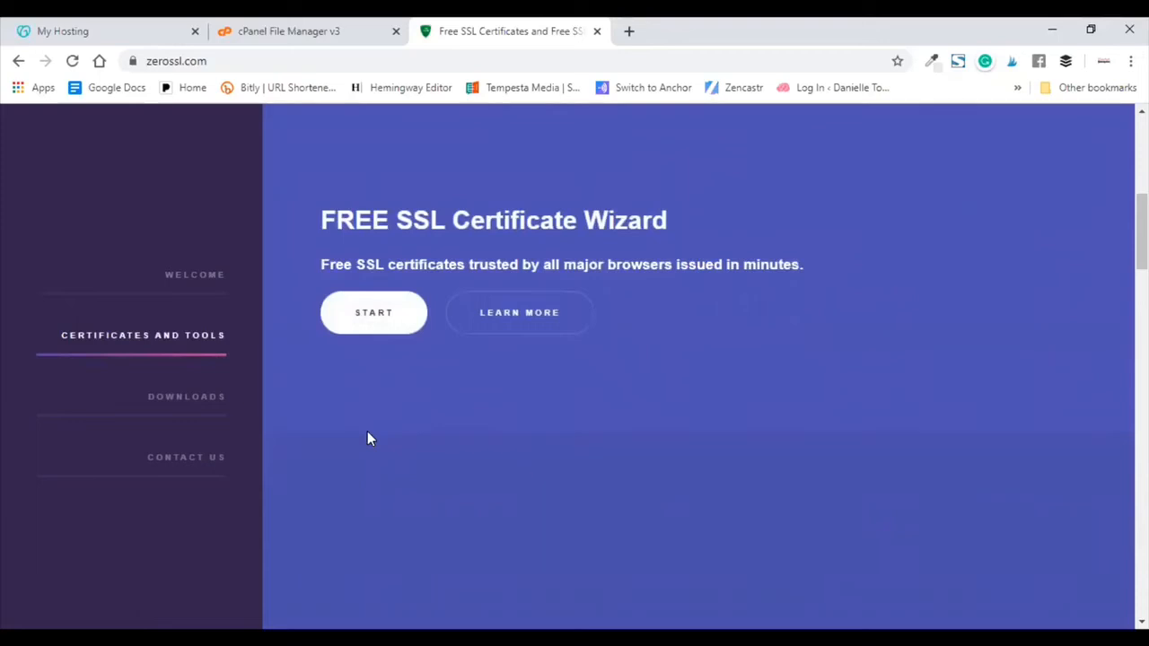
left_click(381, 316)
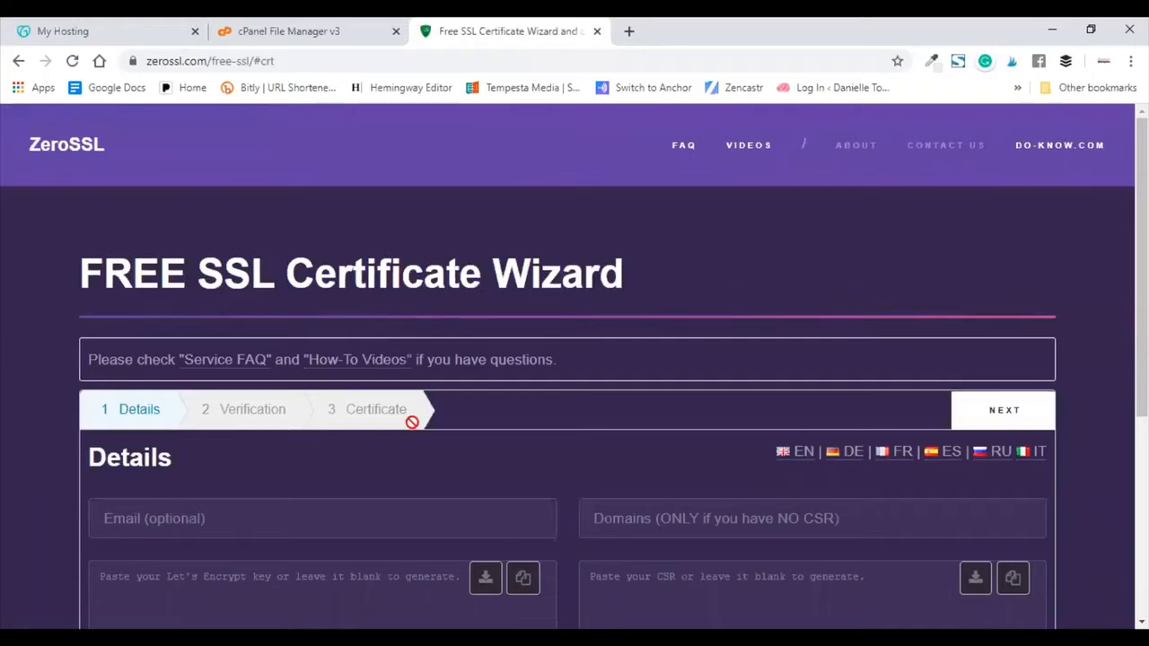
scroll(410, 418, "down", 2)
scroll(412, 422, "down", 1)
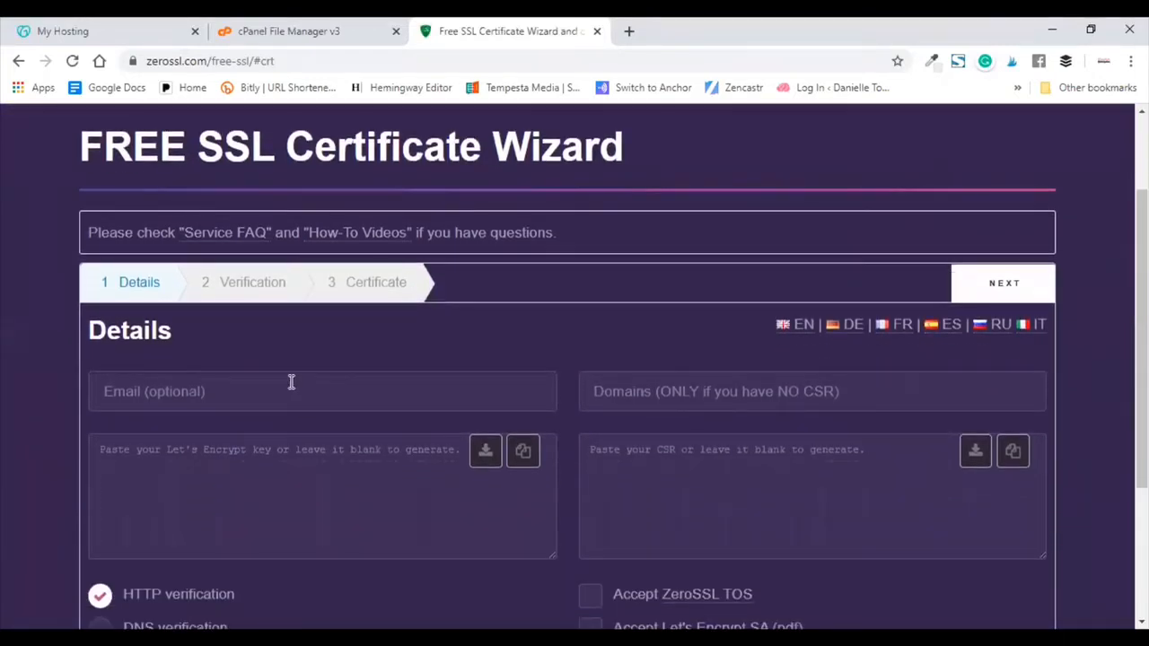
left_click(291, 382)
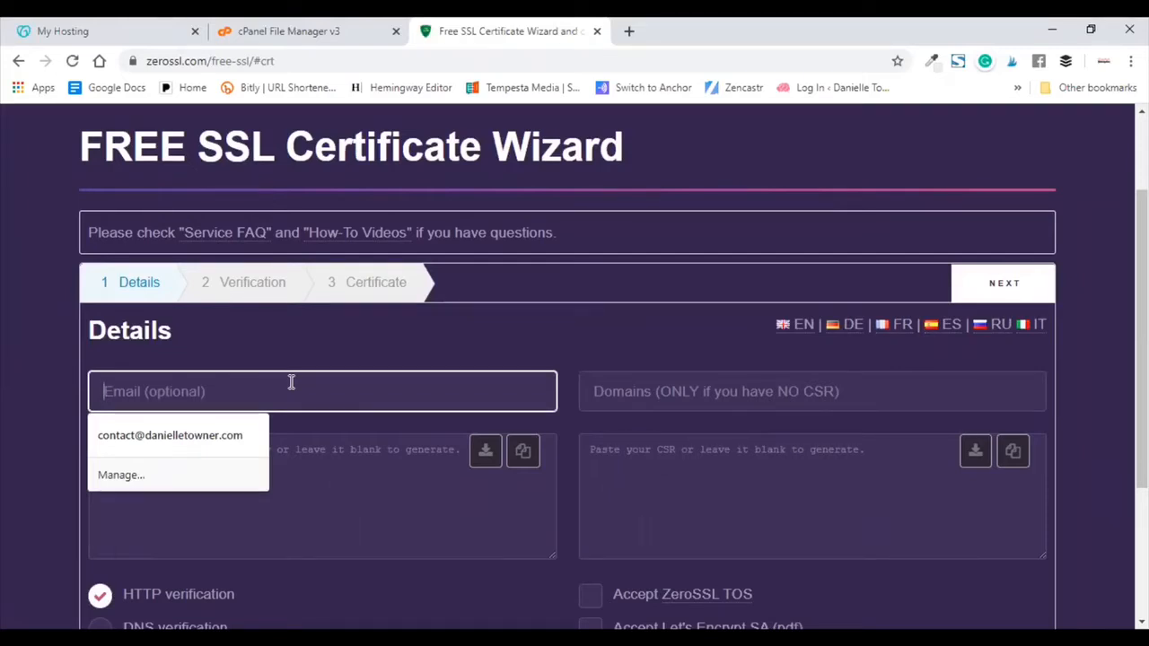
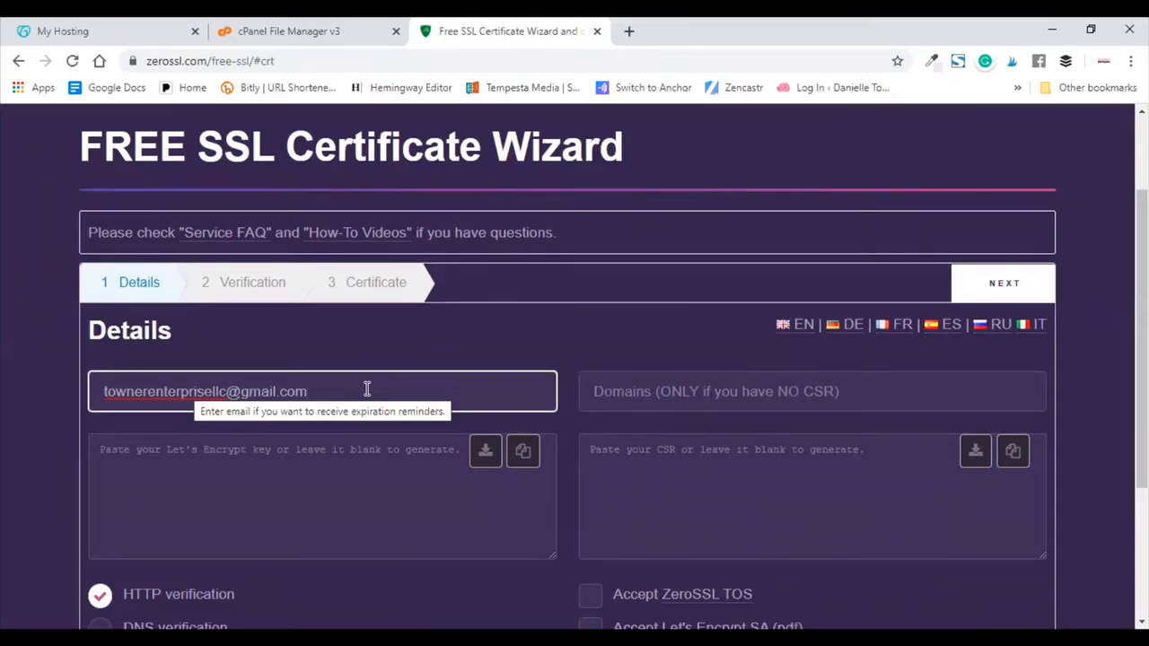
key("Tab")
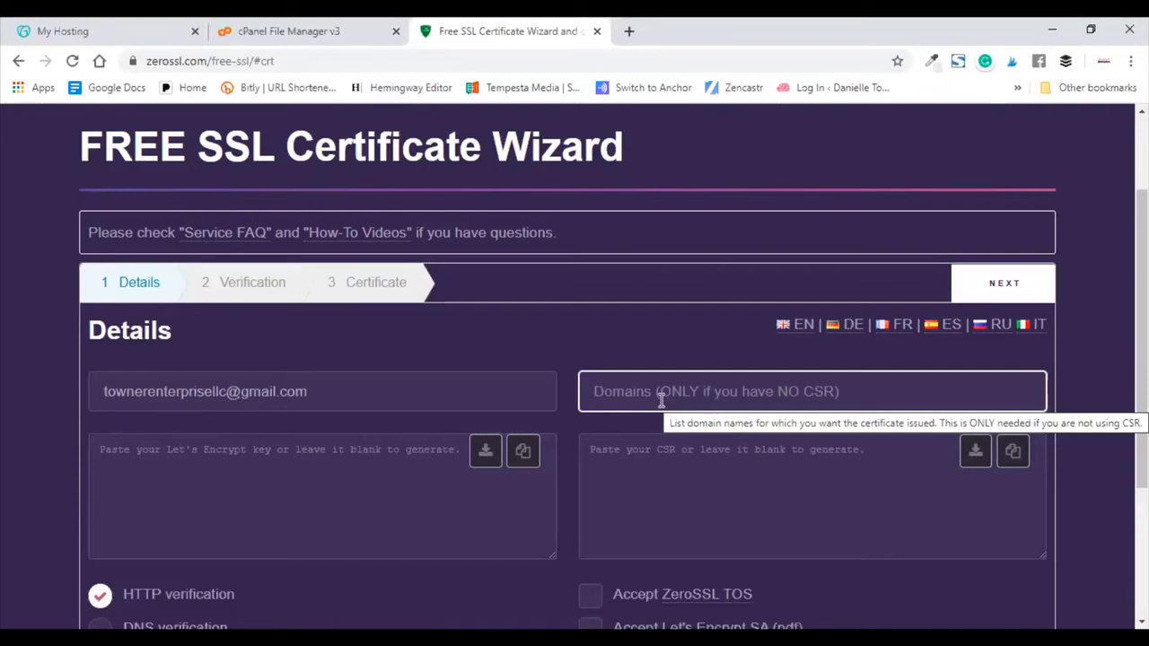
type("townerenterpr")
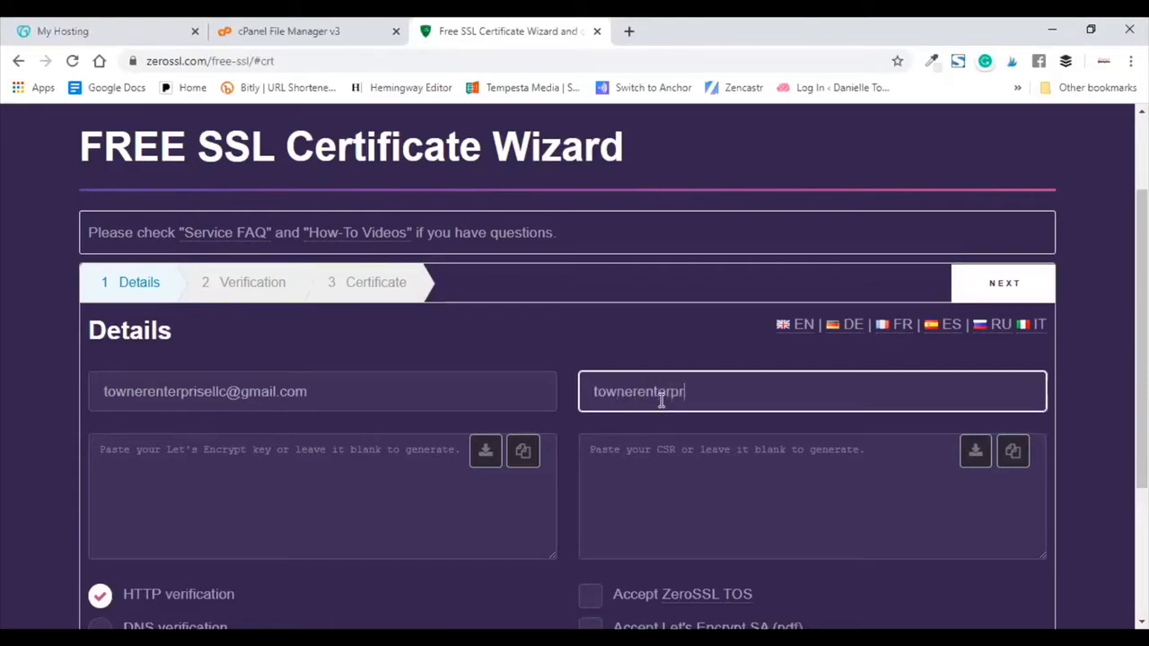
type("isellc.com, www.tow")
type("nerenterpri")
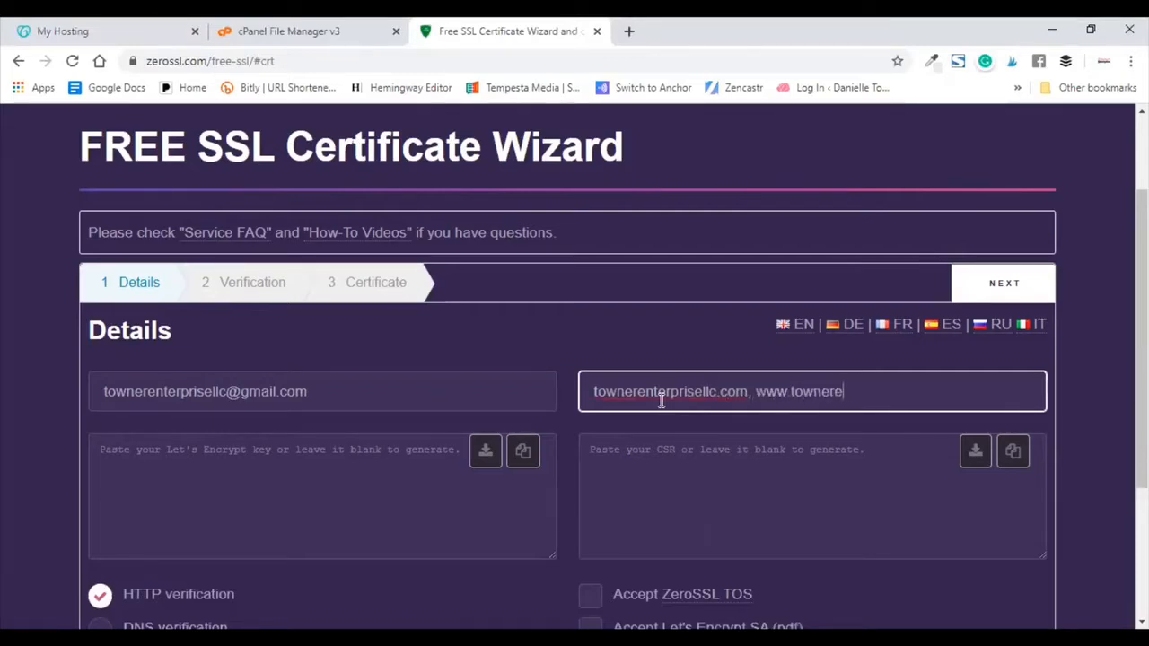
type("sellc.com")
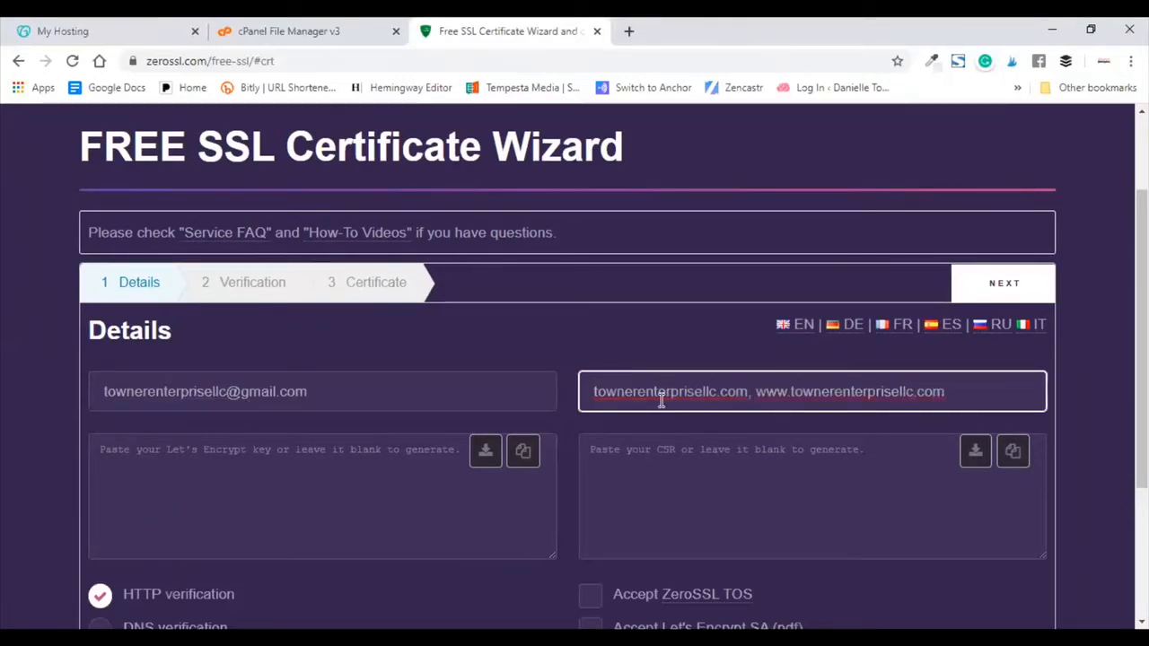
Step: Accept the ZeroSSL TOS and the Let's Encrypt subscriber agreement
scroll(440, 398, "down", 1)
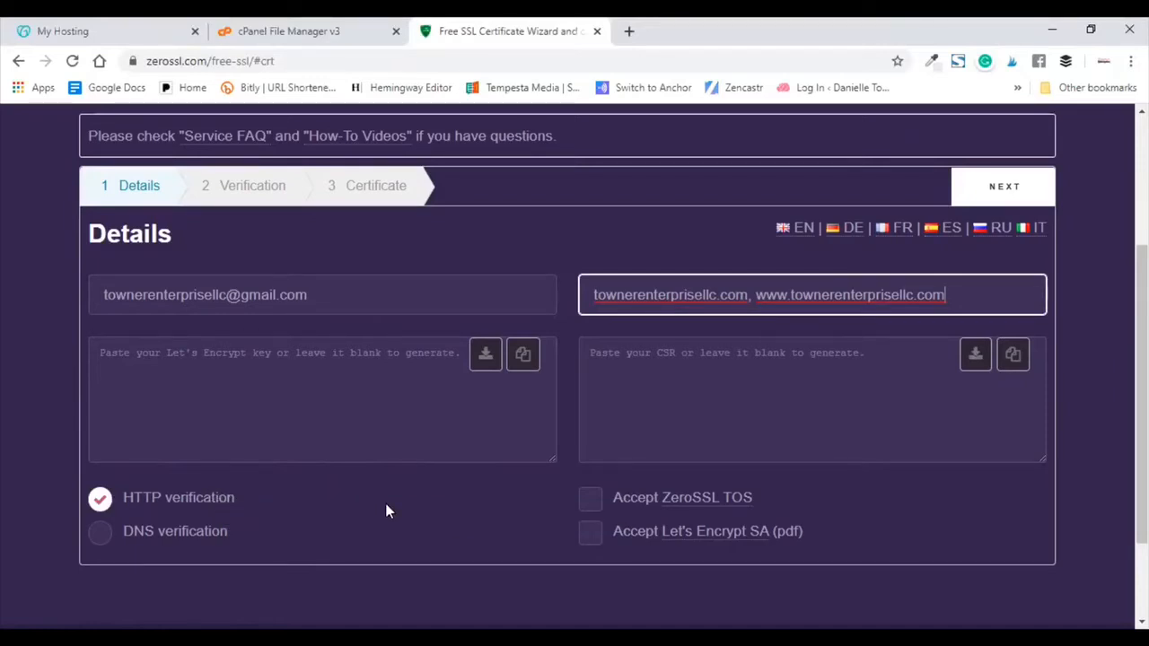
left_click(592, 499)
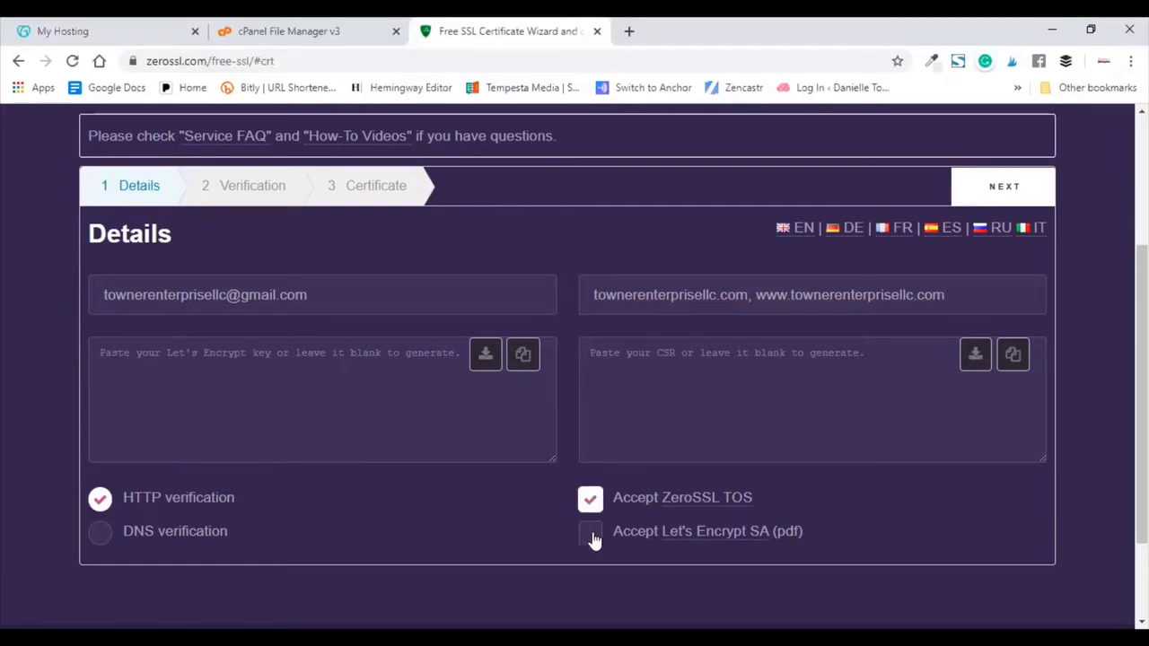
left_click(592, 535)
Step: Generate the CSR and account key, saving them as domain-csr.txt and account-key.txt
left_click(1003, 187)
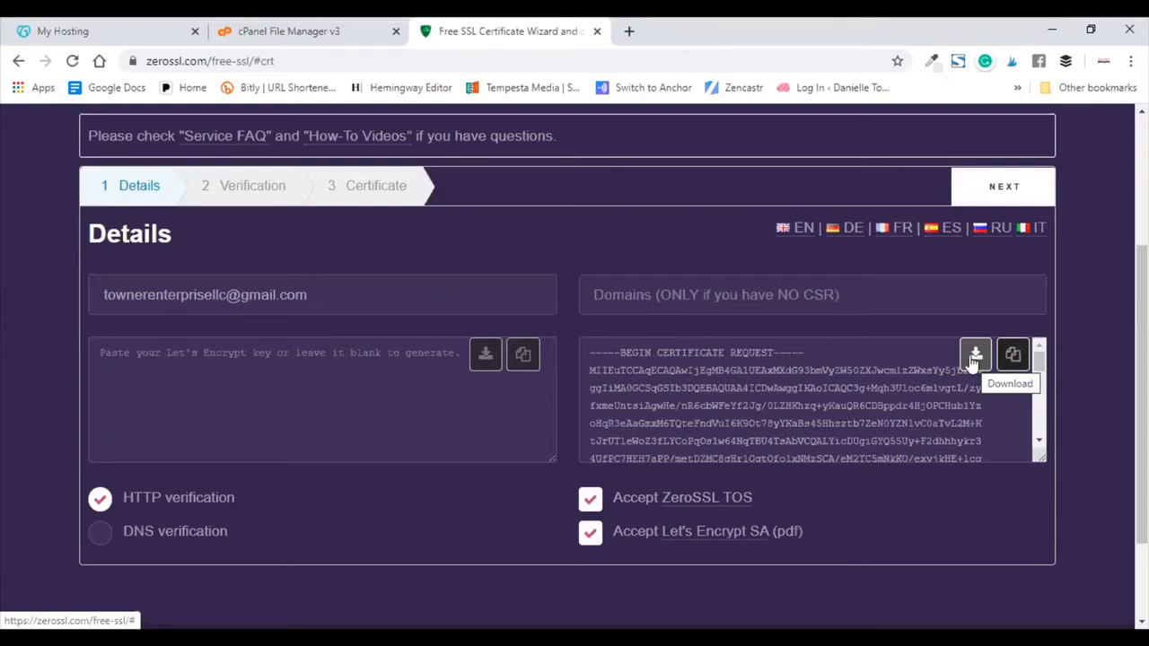
left_click(974, 355)
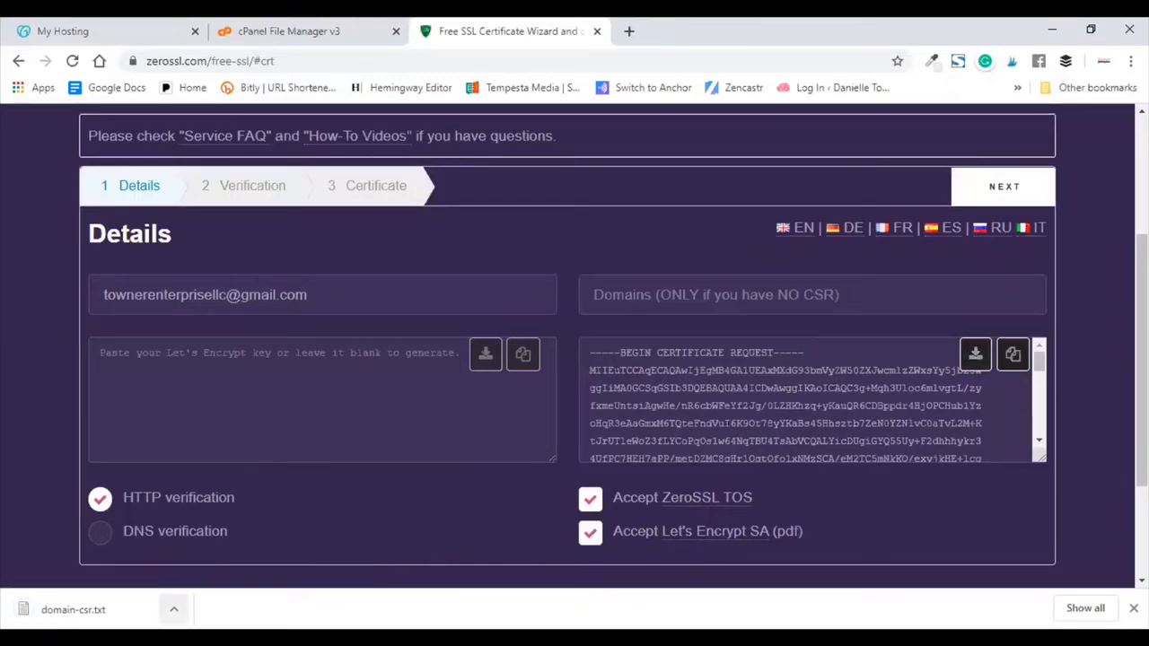
left_click(173, 610)
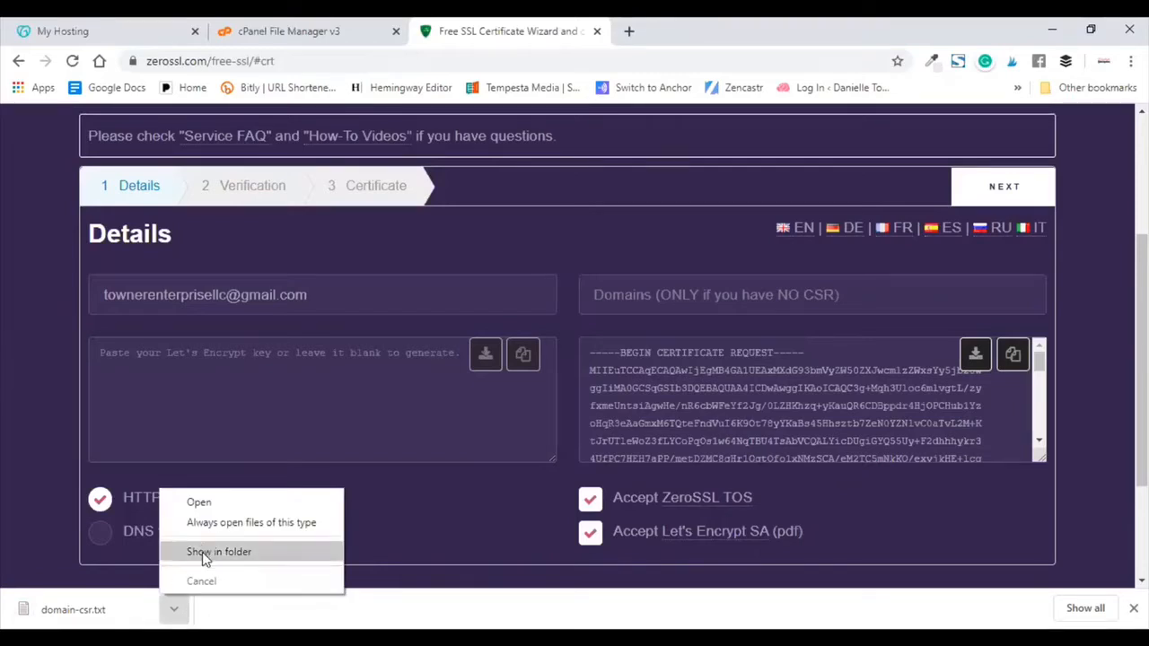
left_click(202, 552)
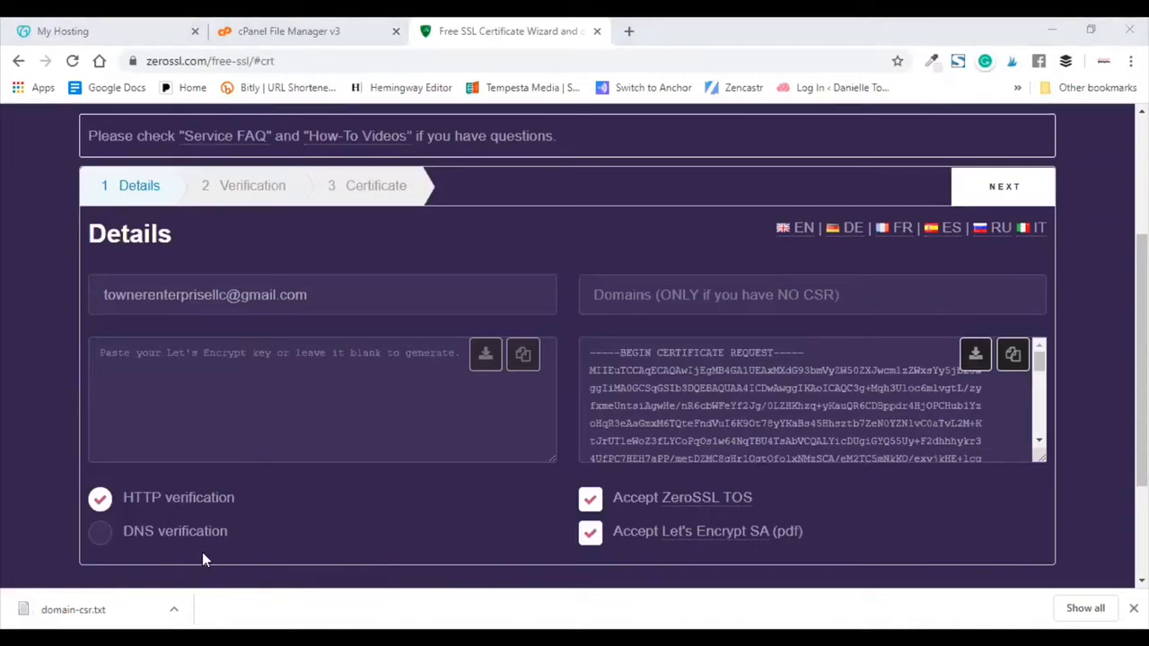
left_click(1011, 187)
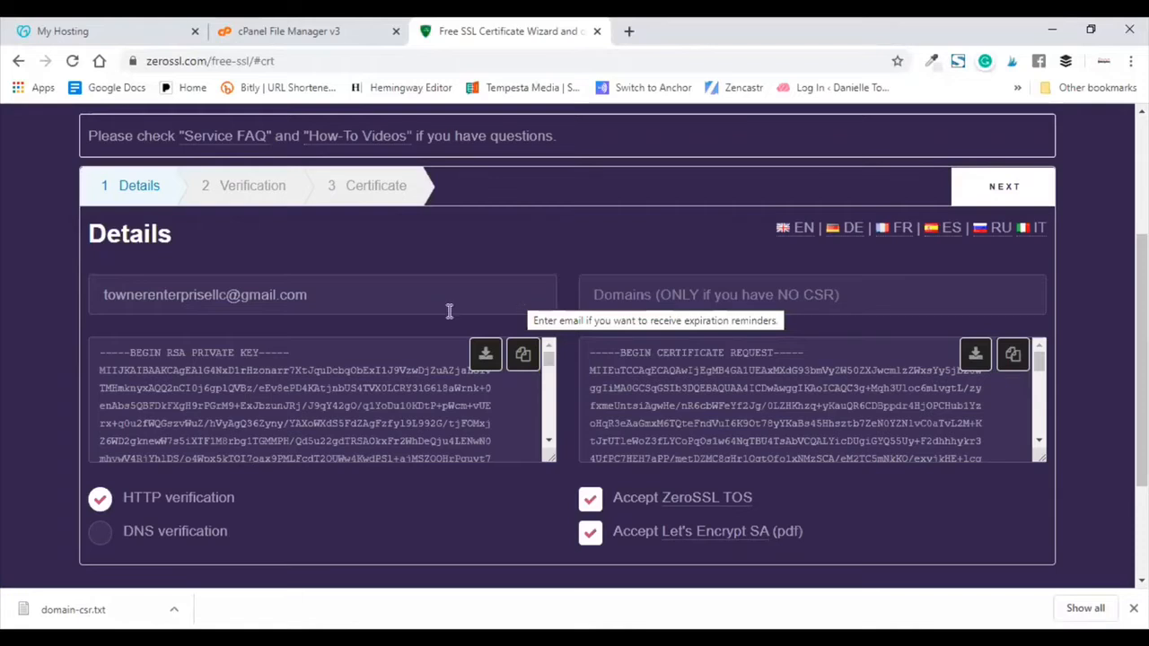
left_click(485, 356)
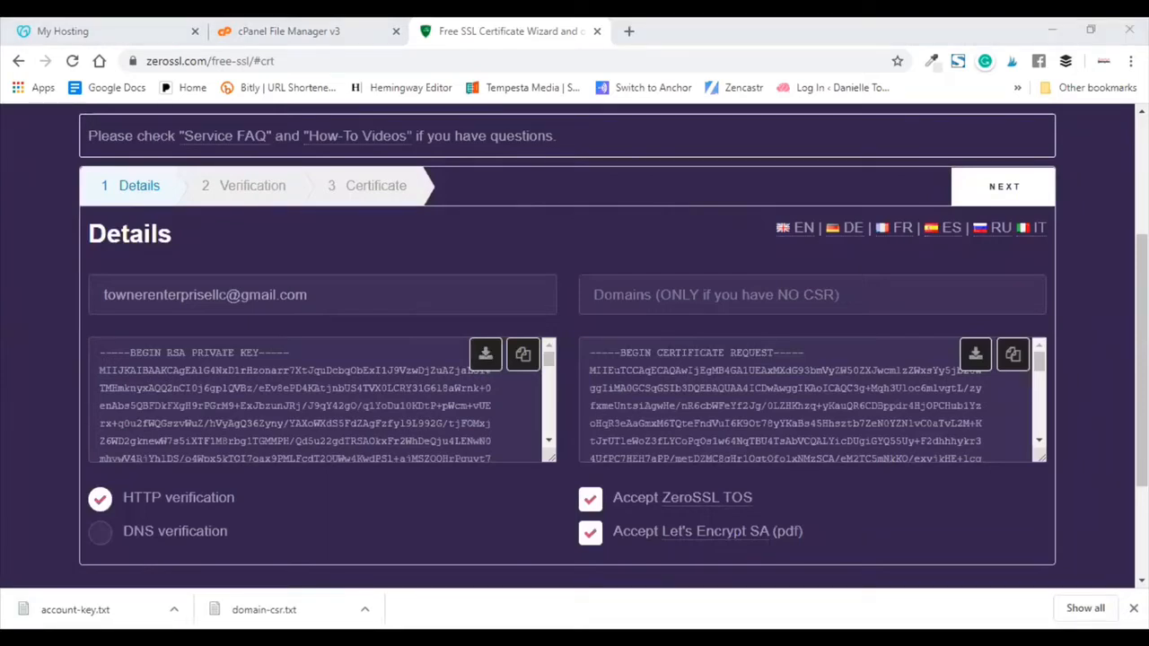
left_click(1030, 185)
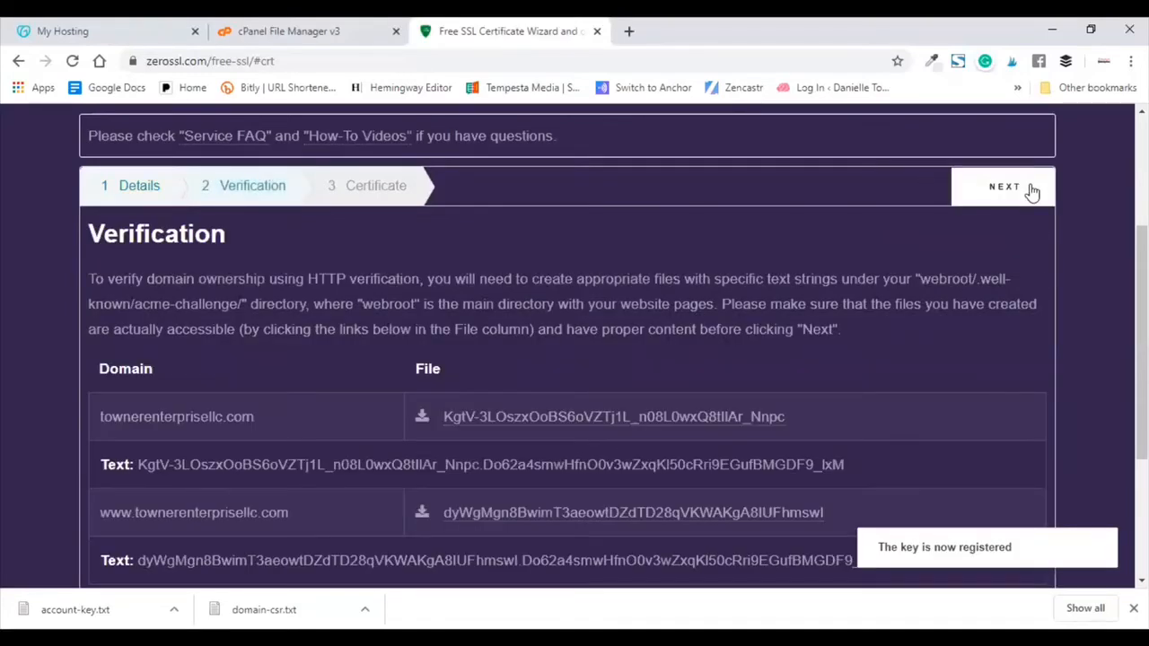
scroll(834, 305, "down", 1)
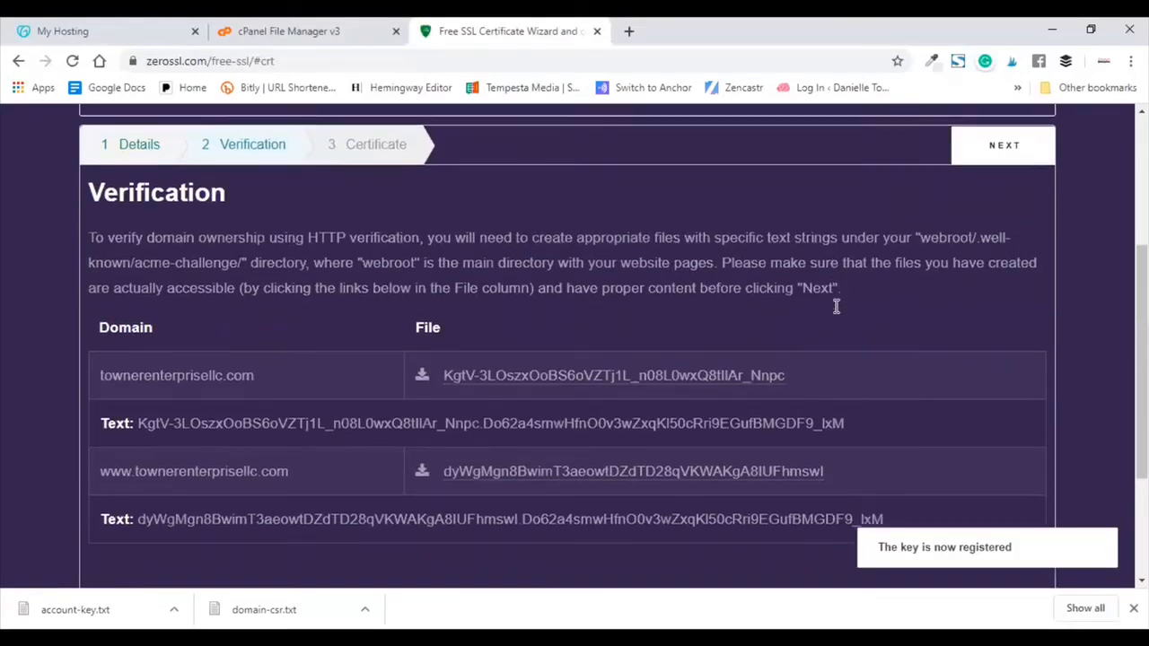
scroll(835, 305, "up", 1)
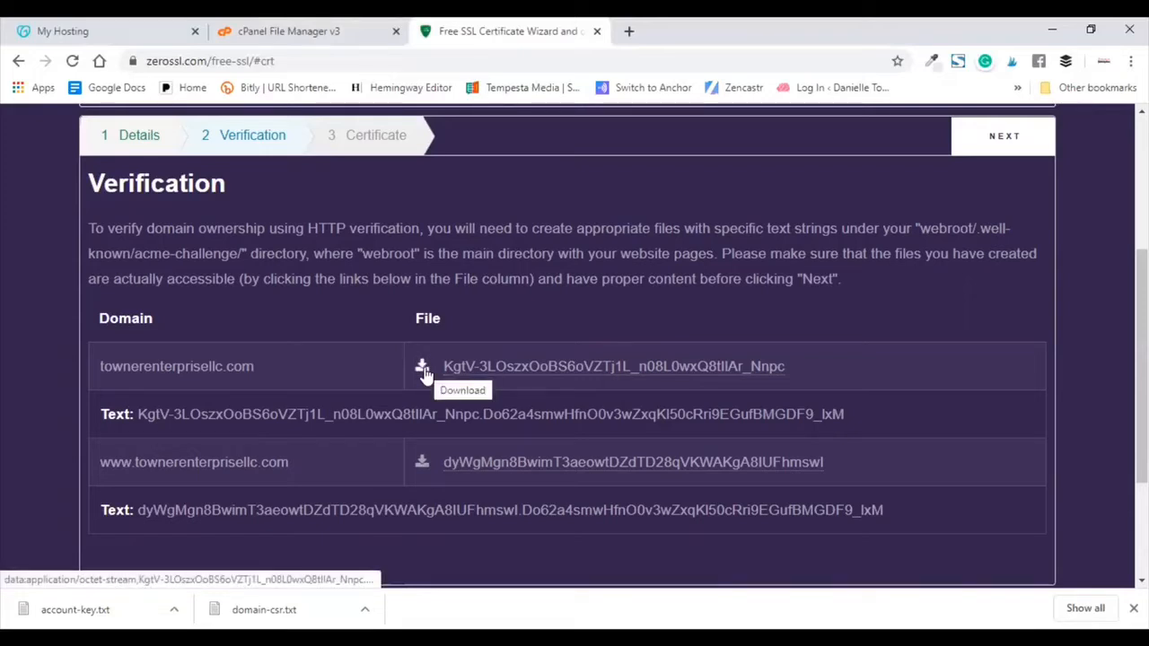
left_click(423, 369)
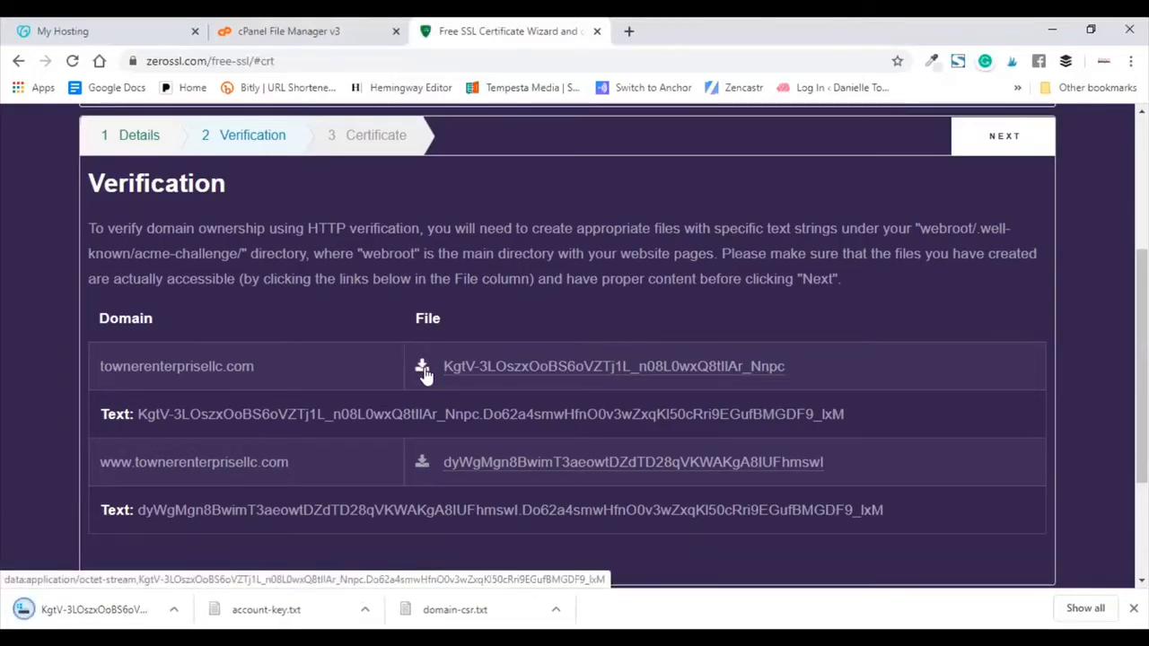
left_click(423, 464)
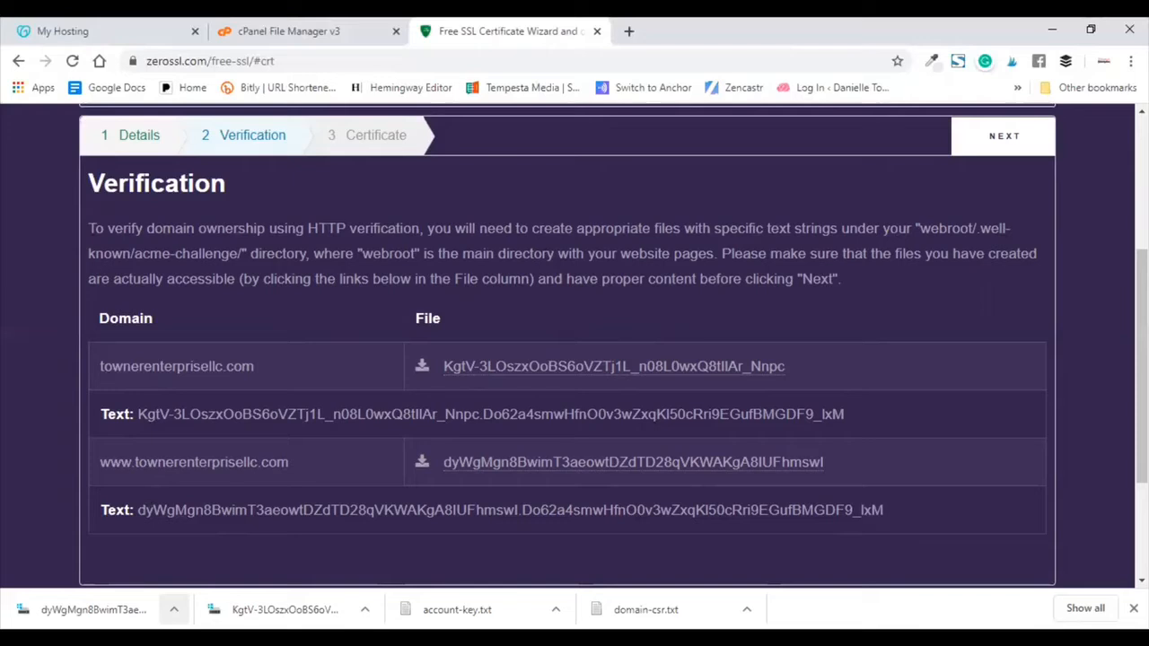
Step: In File Manager, expand public_html and the townerenterprisellc.com folder in the tree
left_click(266, 28)
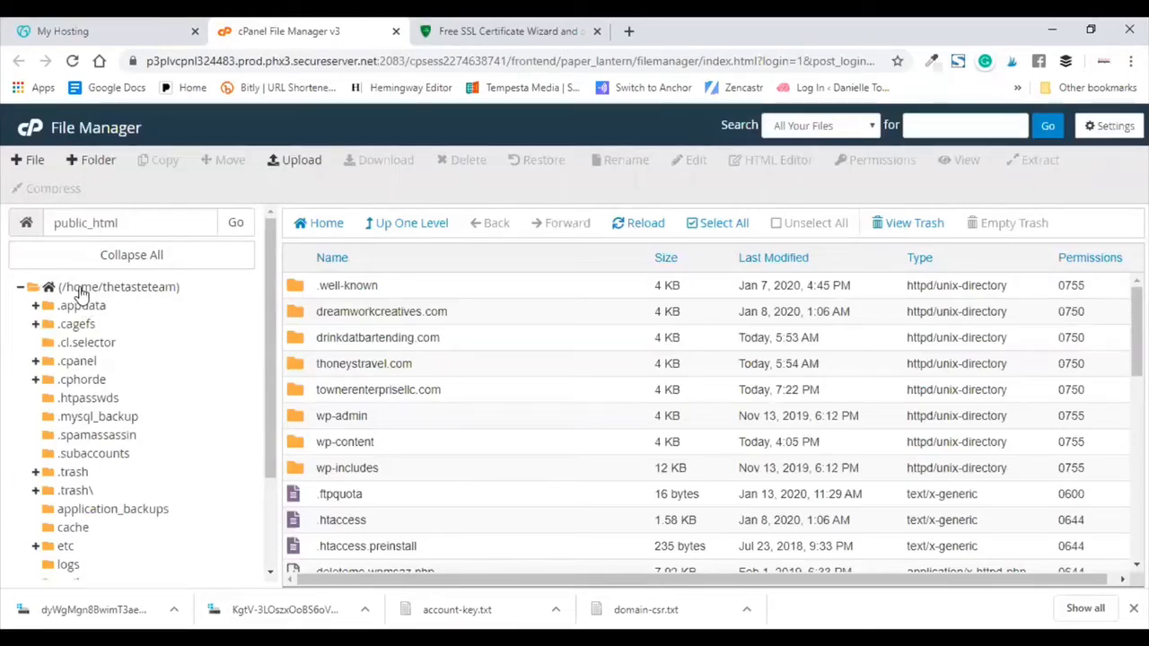
left_click(79, 286)
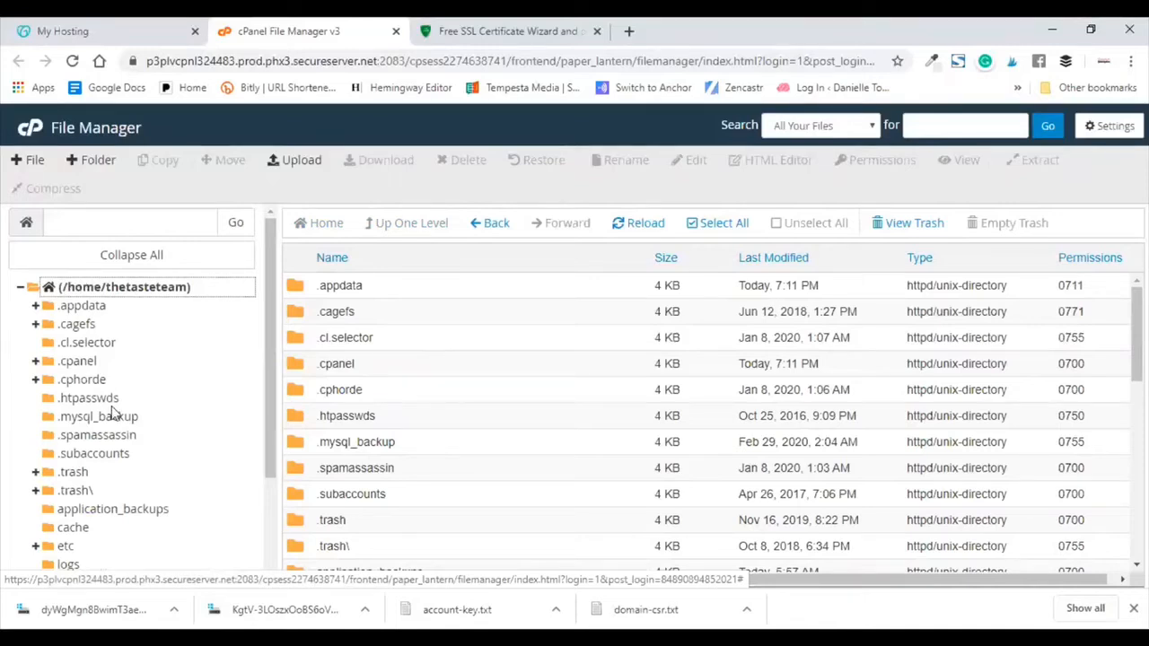
scroll(111, 412, "down", 3)
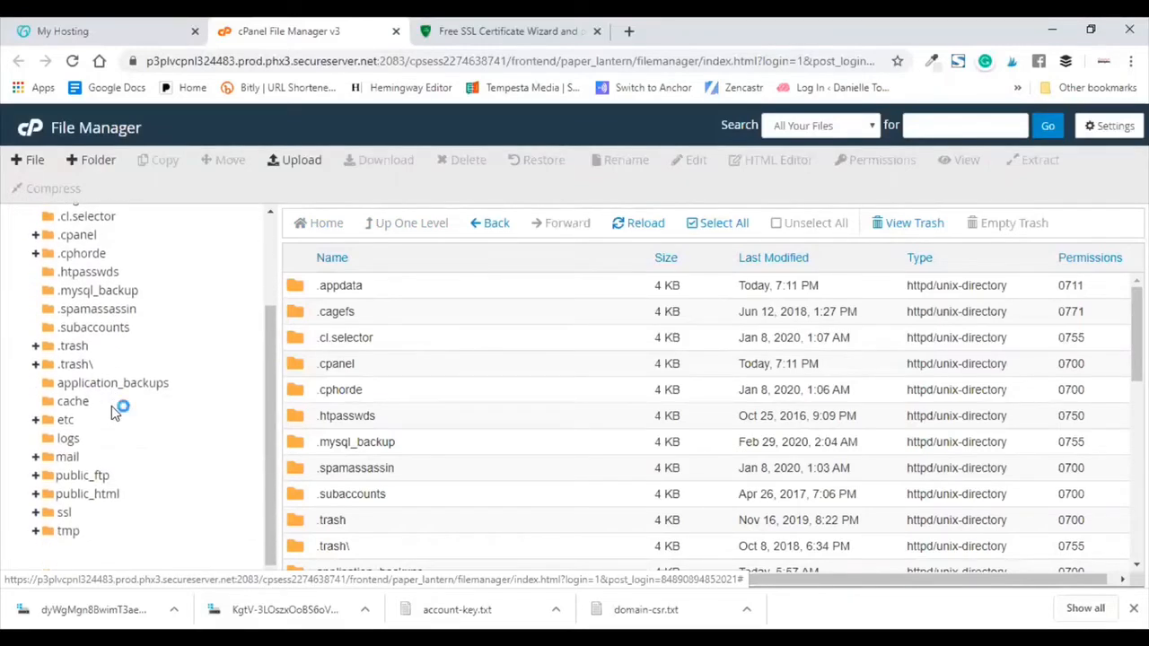
left_click(36, 494)
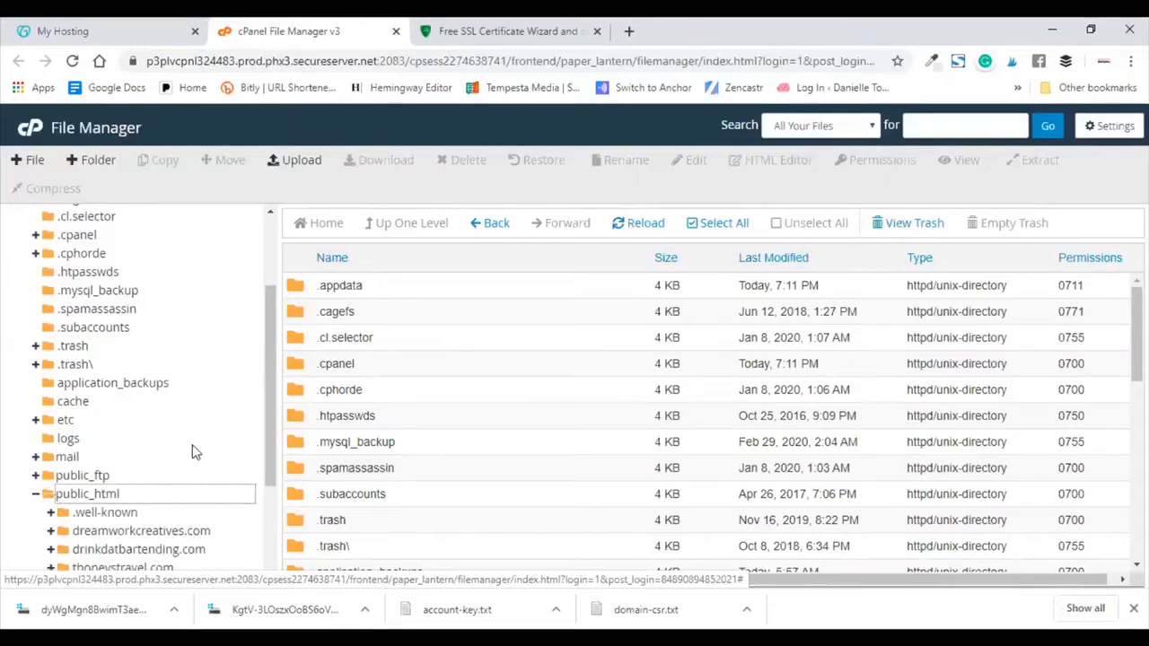
scroll(192, 444, "down", 1)
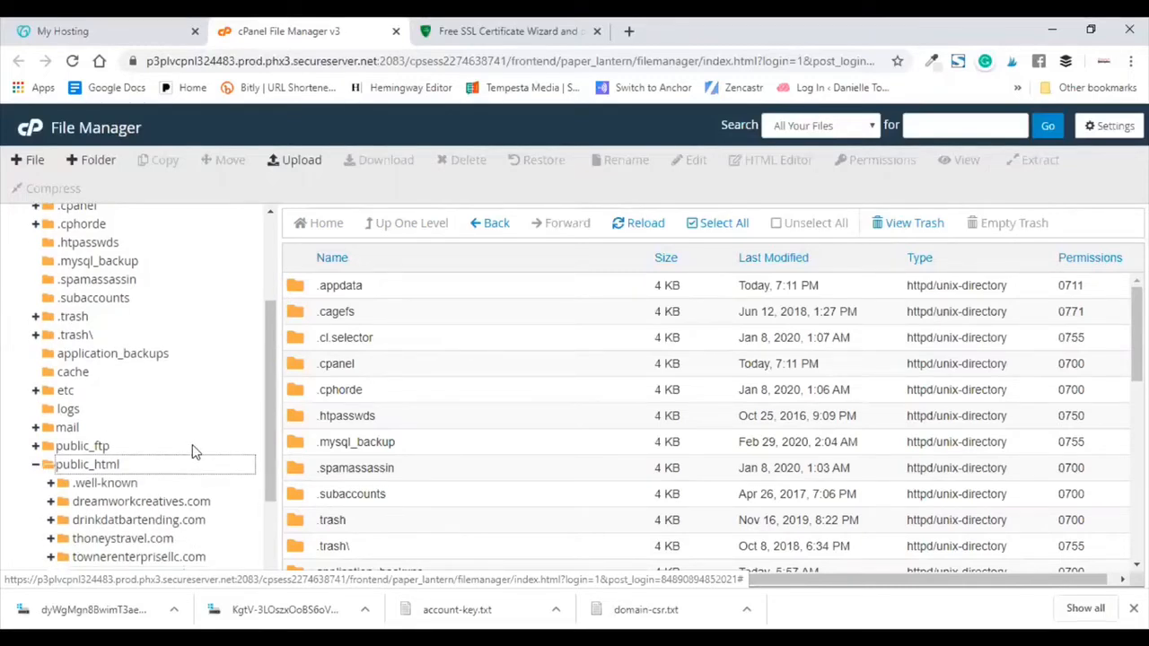
scroll(192, 445, "down", 3)
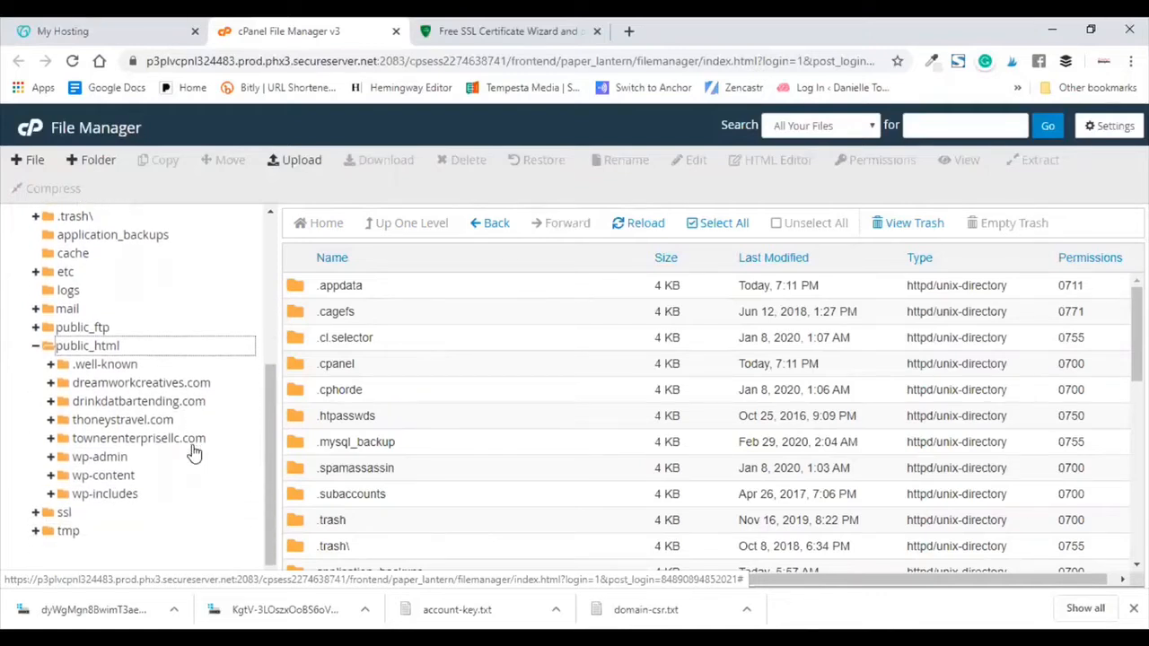
left_click(56, 440)
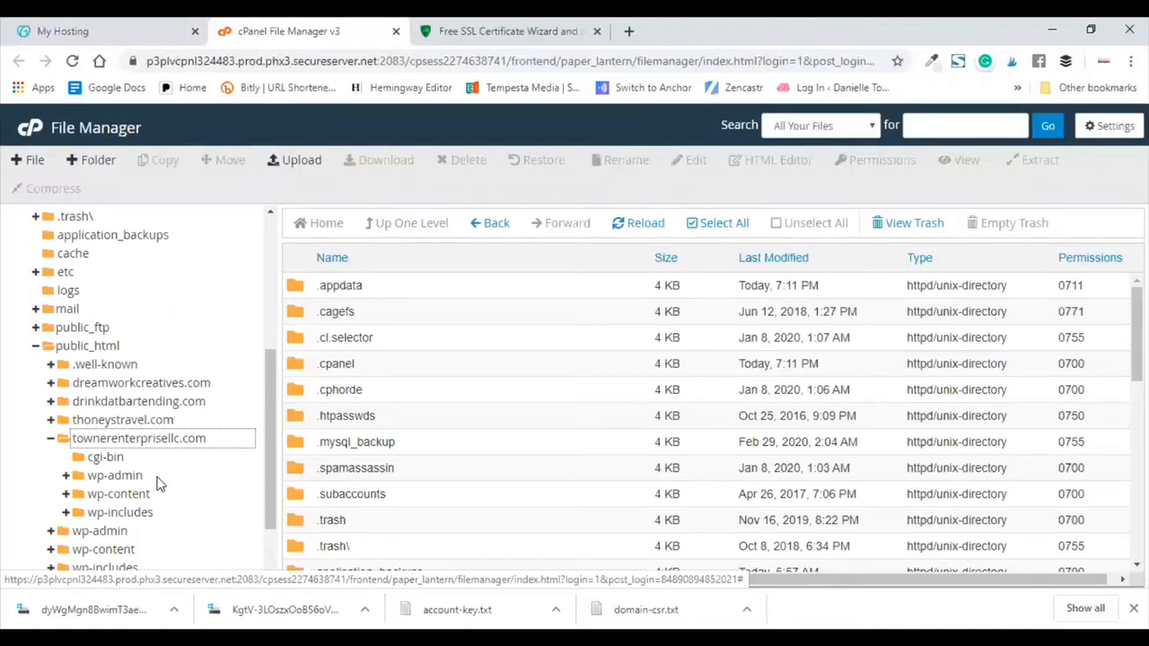
Step: Check the dreamworkcreatives.com and drinkdatbartending.com folders, then list townerenterprisellc.com's contents
left_click(135, 382)
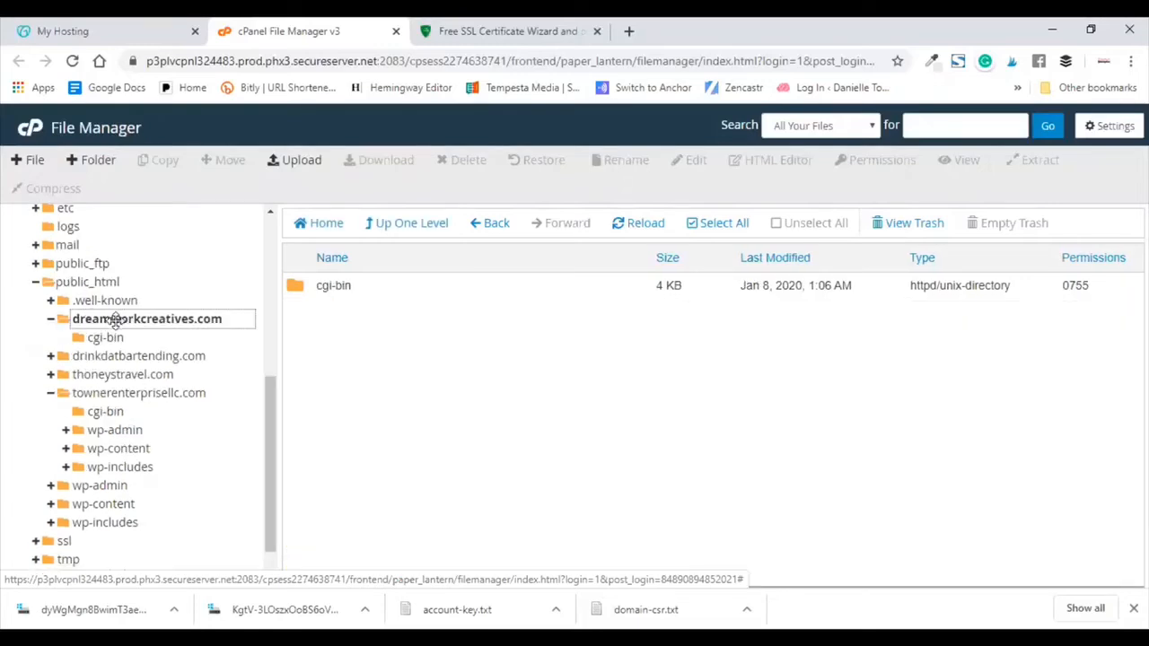
scroll(176, 333, "down", 1)
scroll(177, 334, "up", 3)
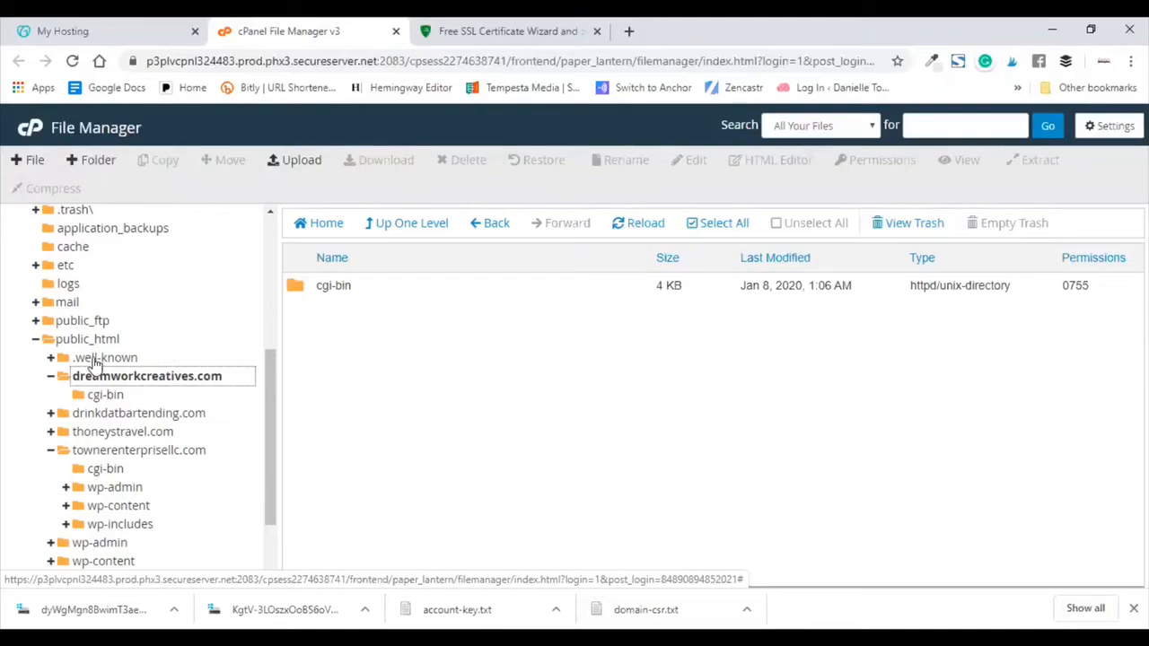
left_click(99, 359)
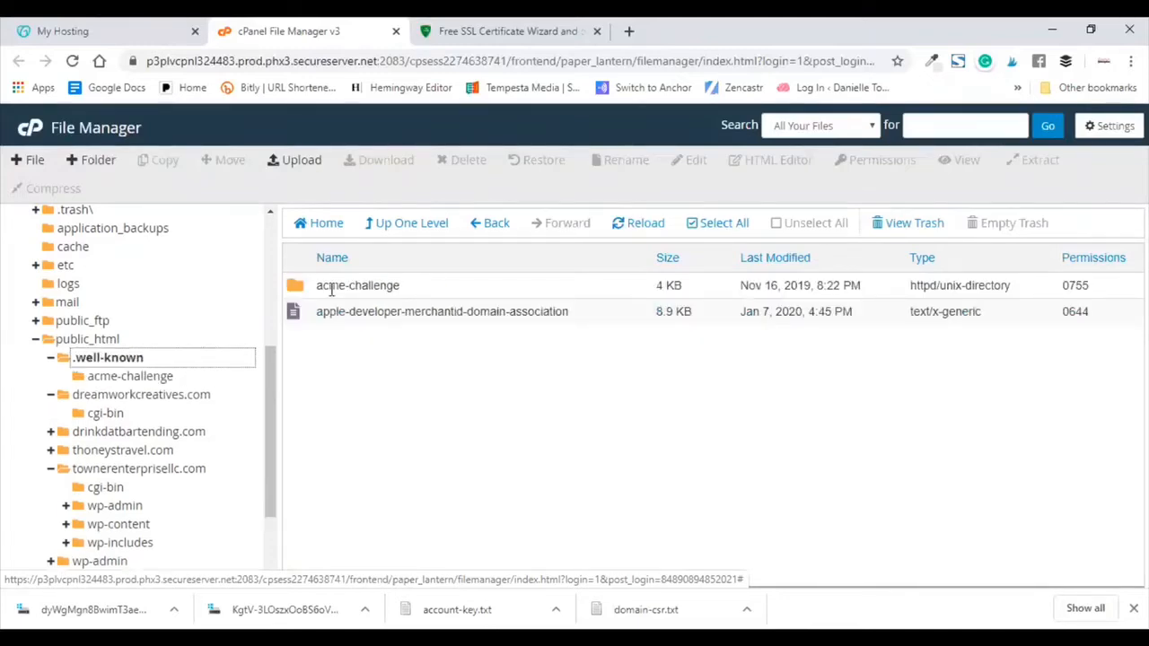
left_click(51, 359)
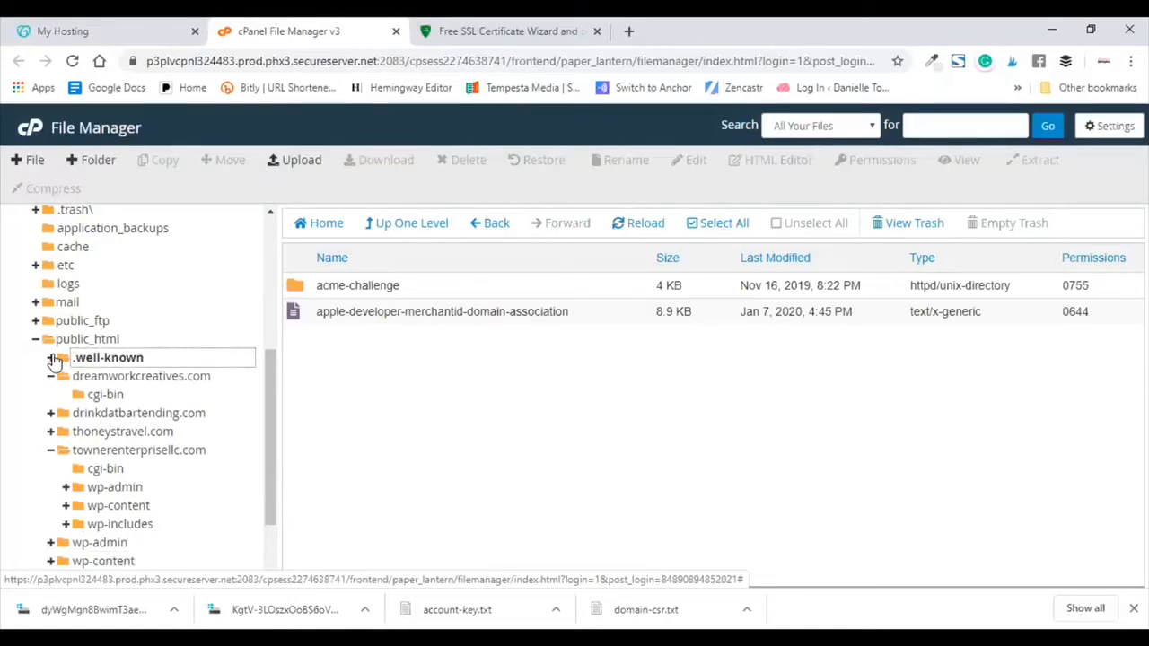
left_click(87, 415)
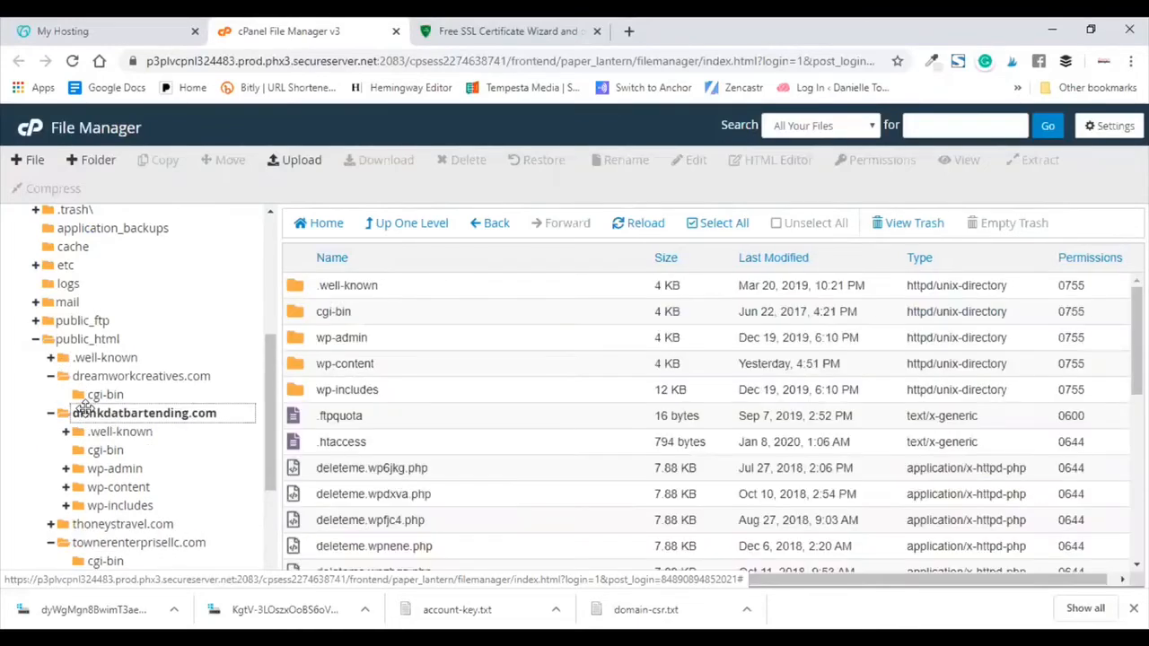
left_click(87, 420)
left_click(52, 414)
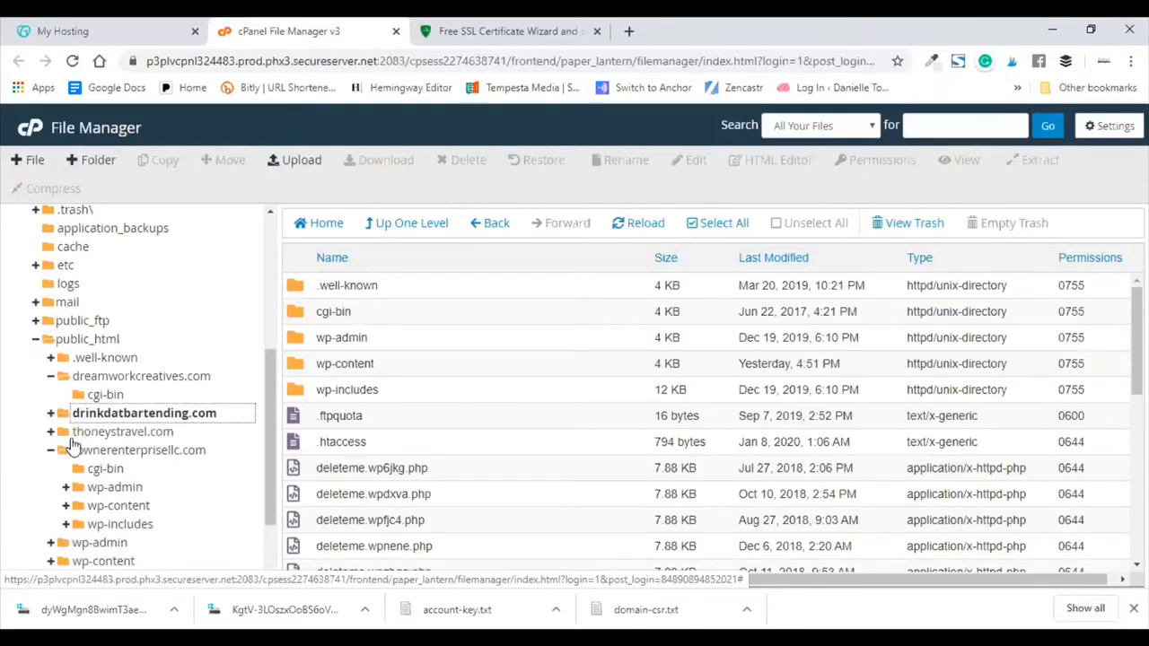
left_click(76, 450)
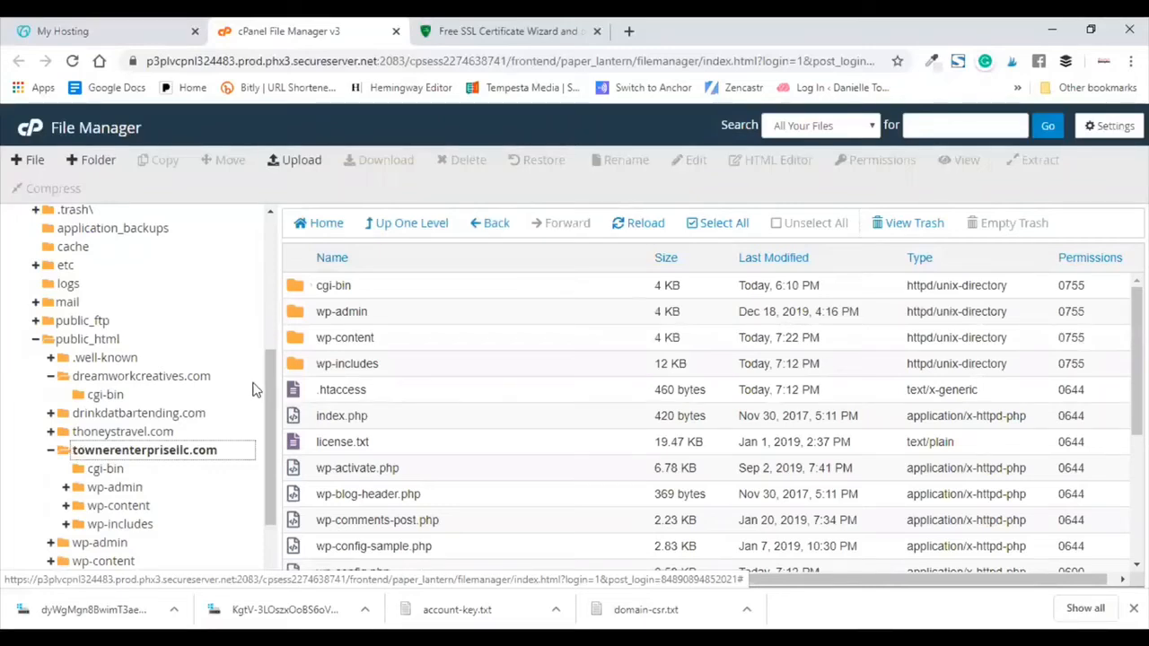
scroll(175, 368, "down", 2)
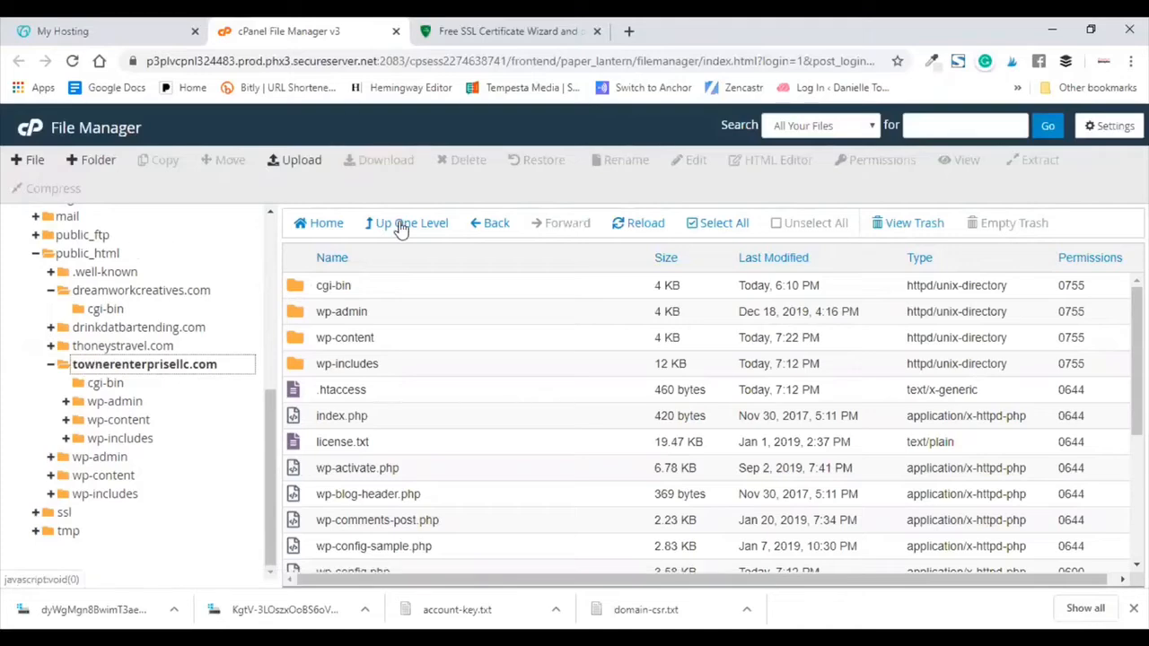
Step: Create a .well-known folder in townerenterprisellc.com and open it
left_click(83, 162)
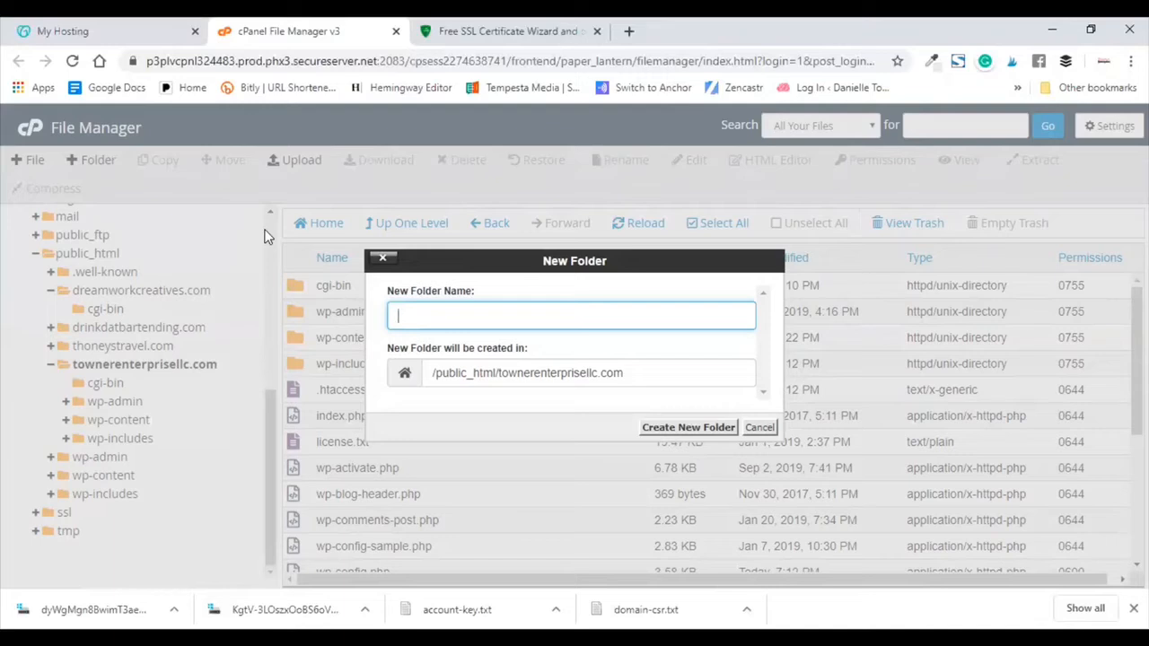
type(".well-known")
left_click(655, 429)
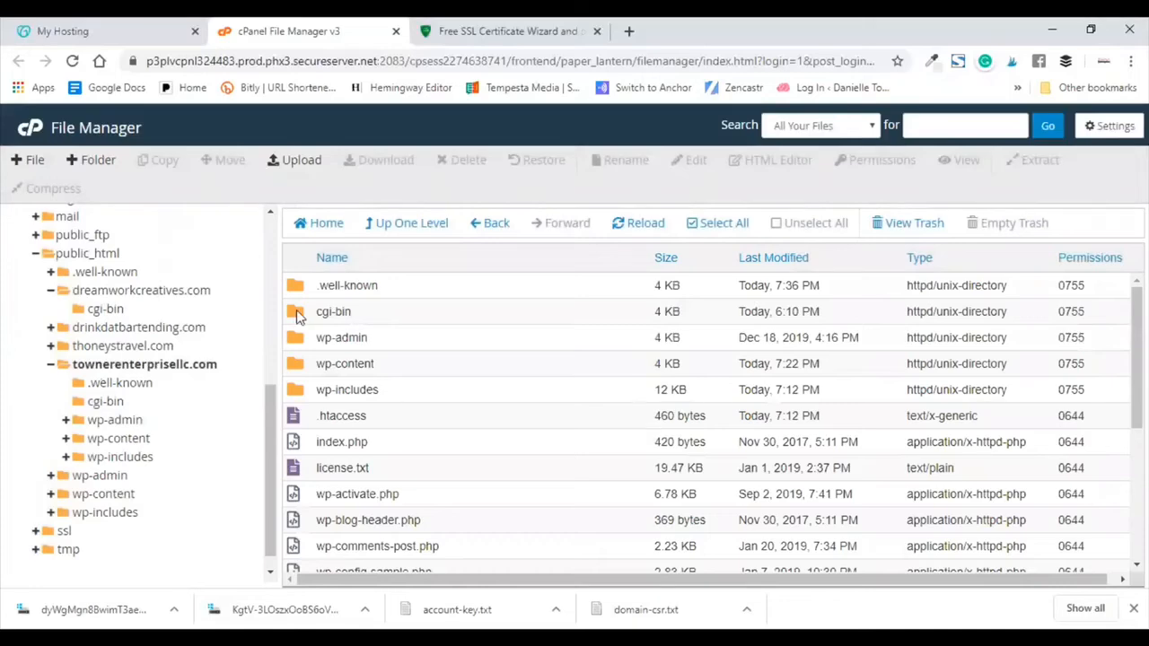
left_click(93, 383)
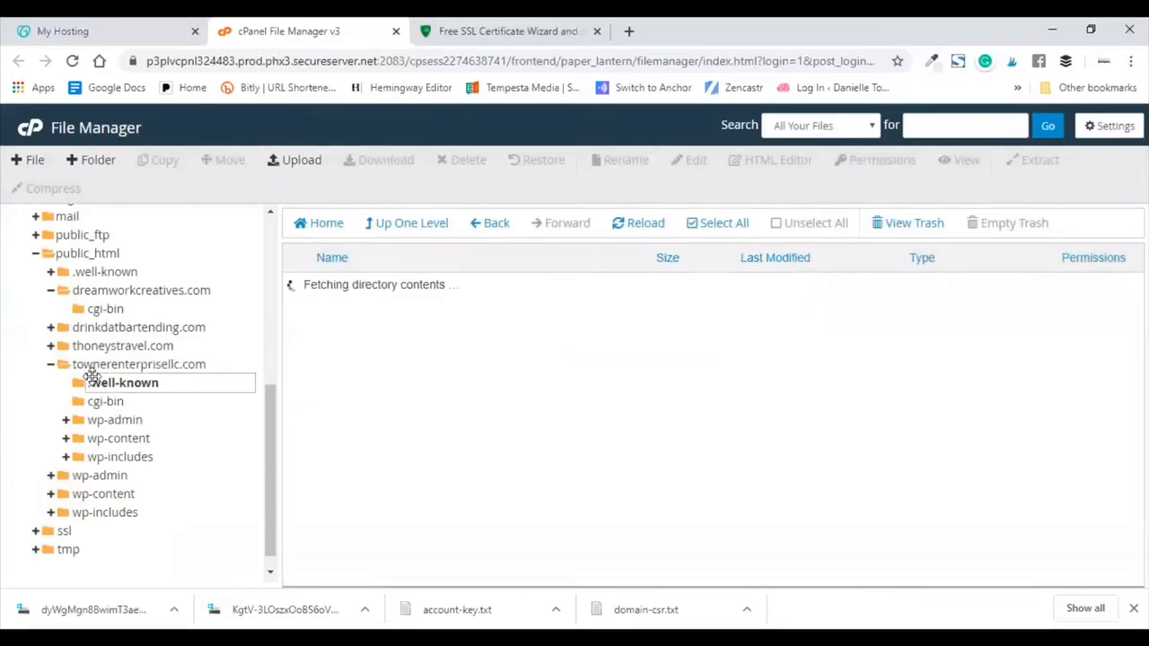
Step: Create an acme-challenge folder inside .well-known and open it
left_click(88, 160)
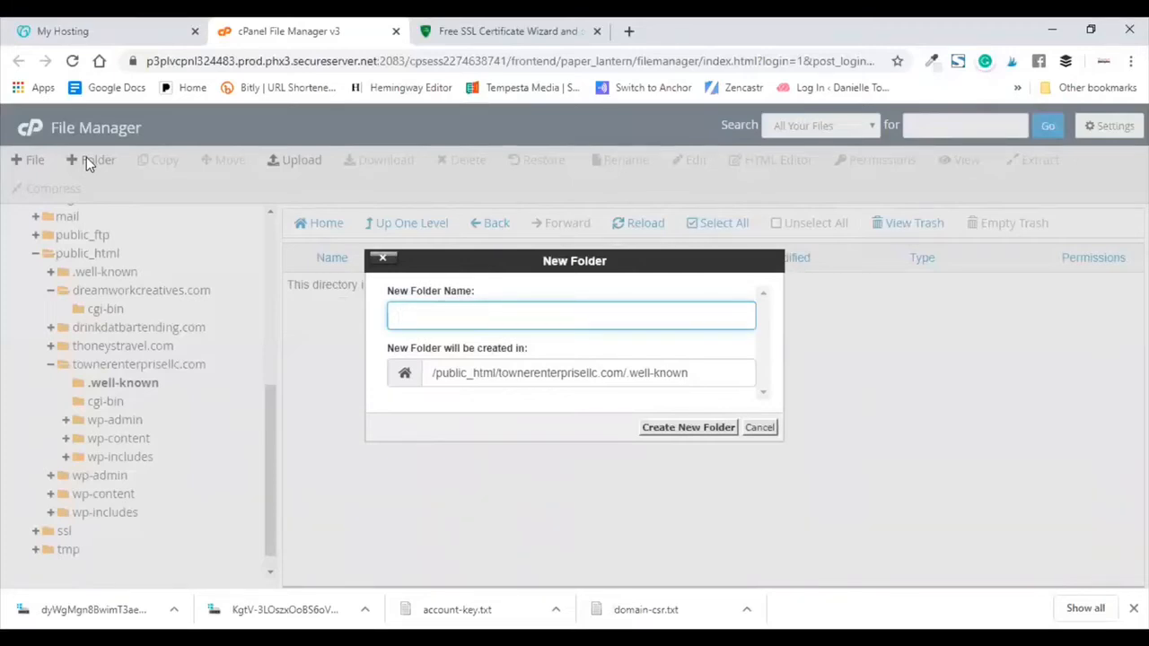
type("acme-challenge")
left_click(682, 428)
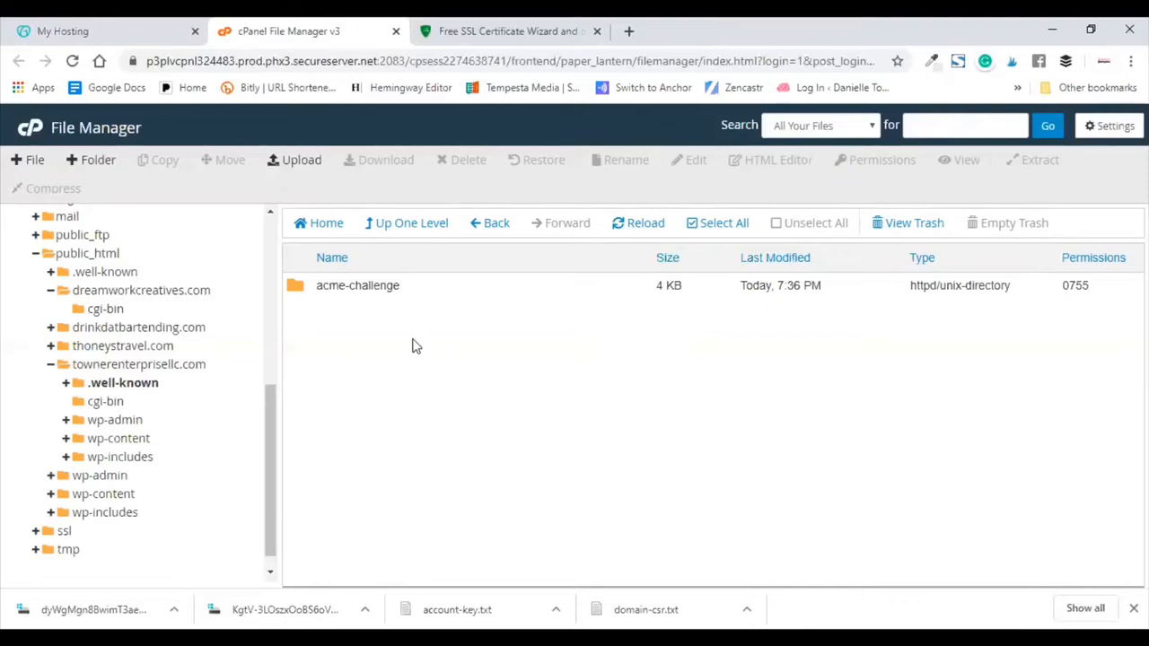
double_click(296, 286)
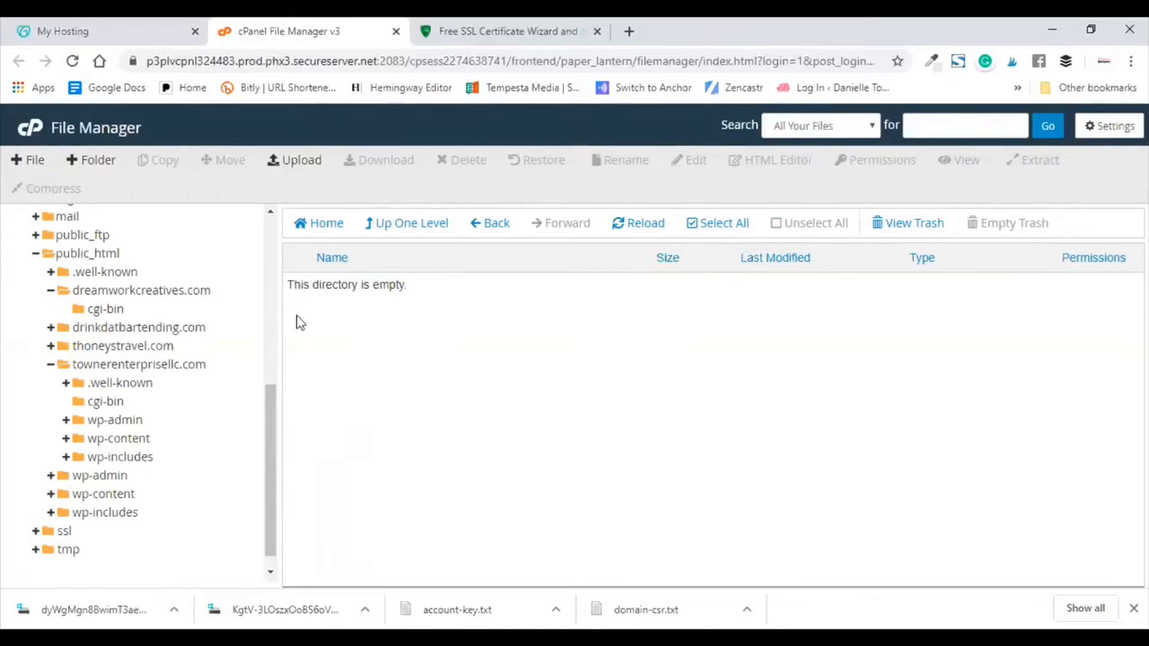
Step: Upload the first ZeroSSL verification file from Downloads into acme-challenge
left_click(274, 161)
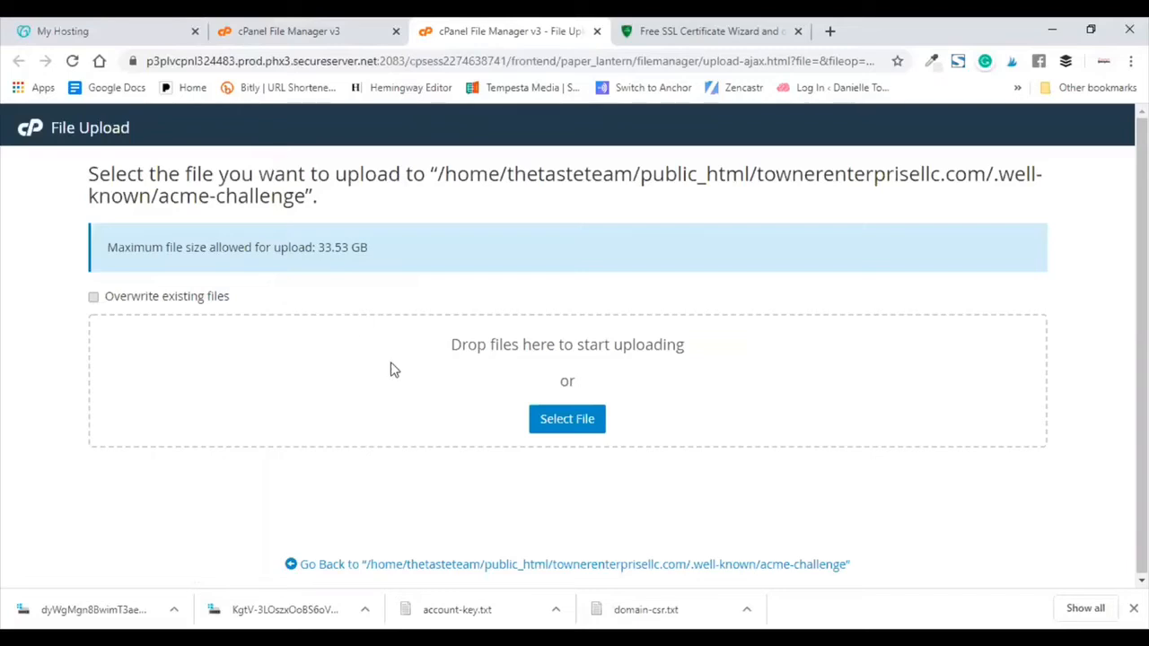
left_click(569, 421)
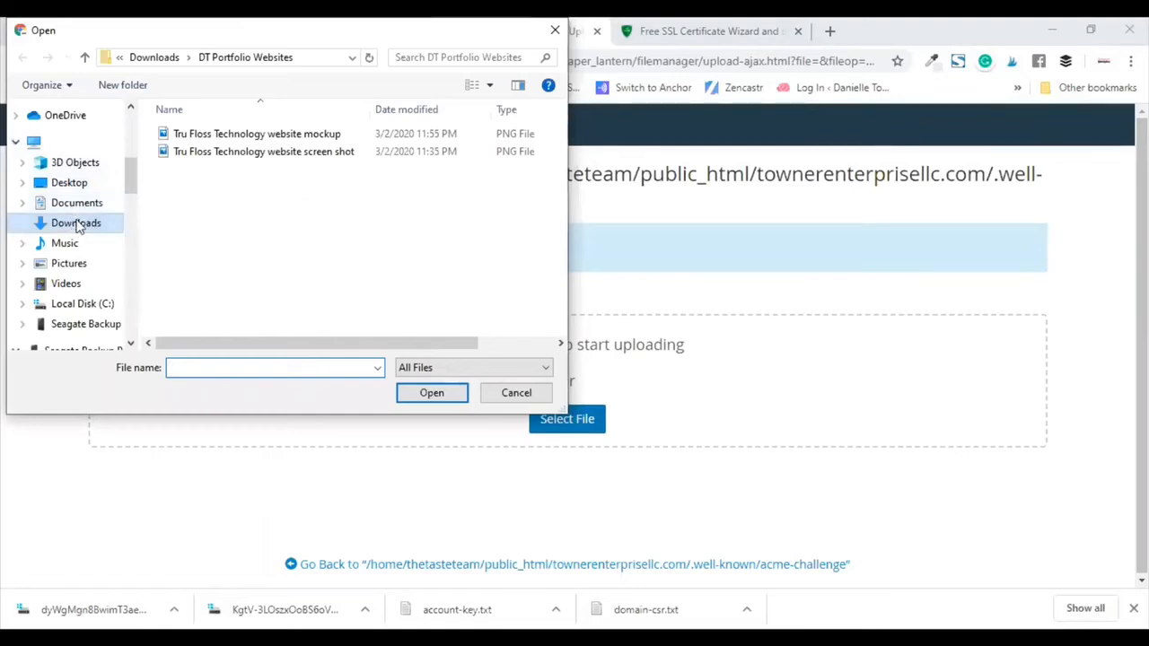
scroll(79, 162, "up", 2)
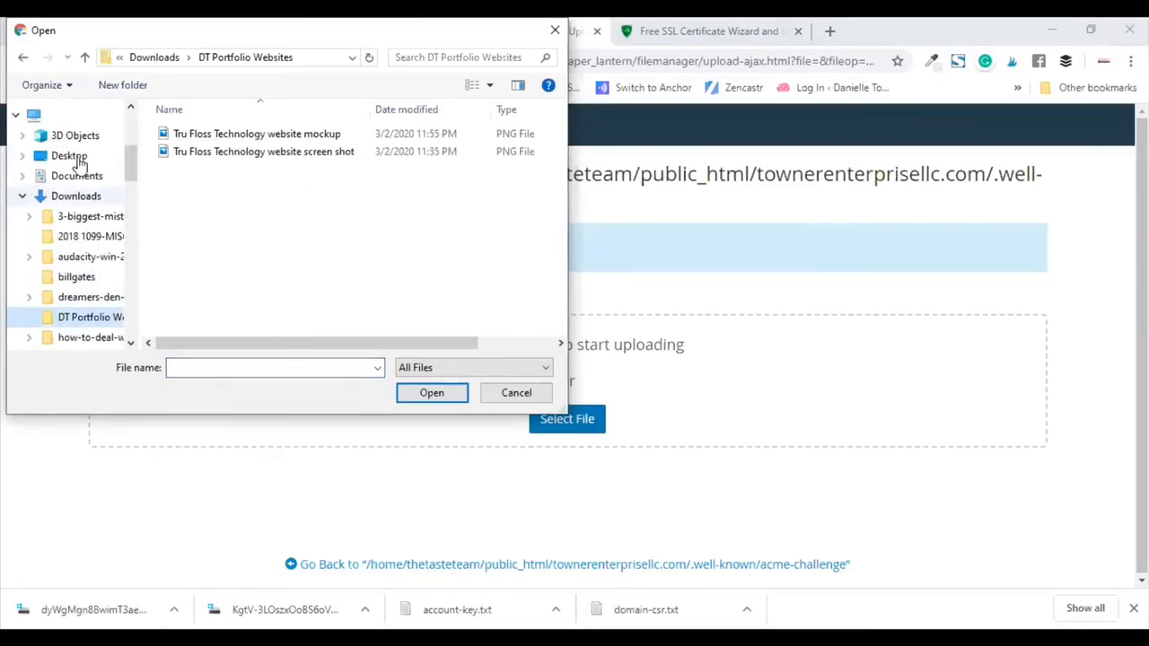
left_click(79, 195)
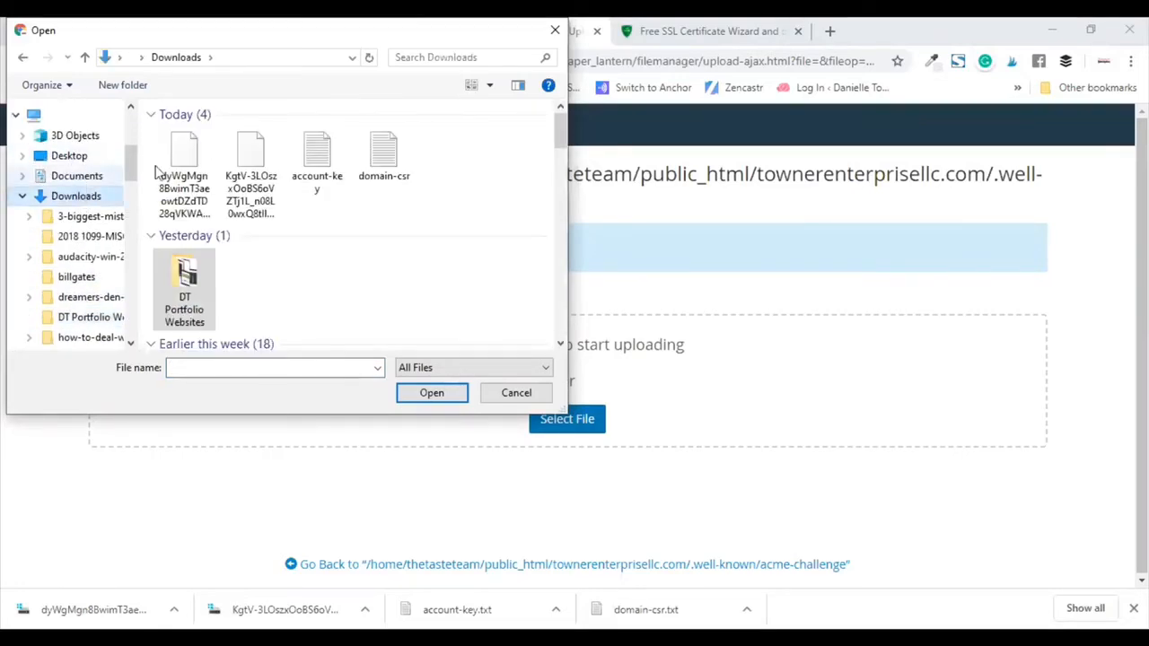
left_click(184, 180)
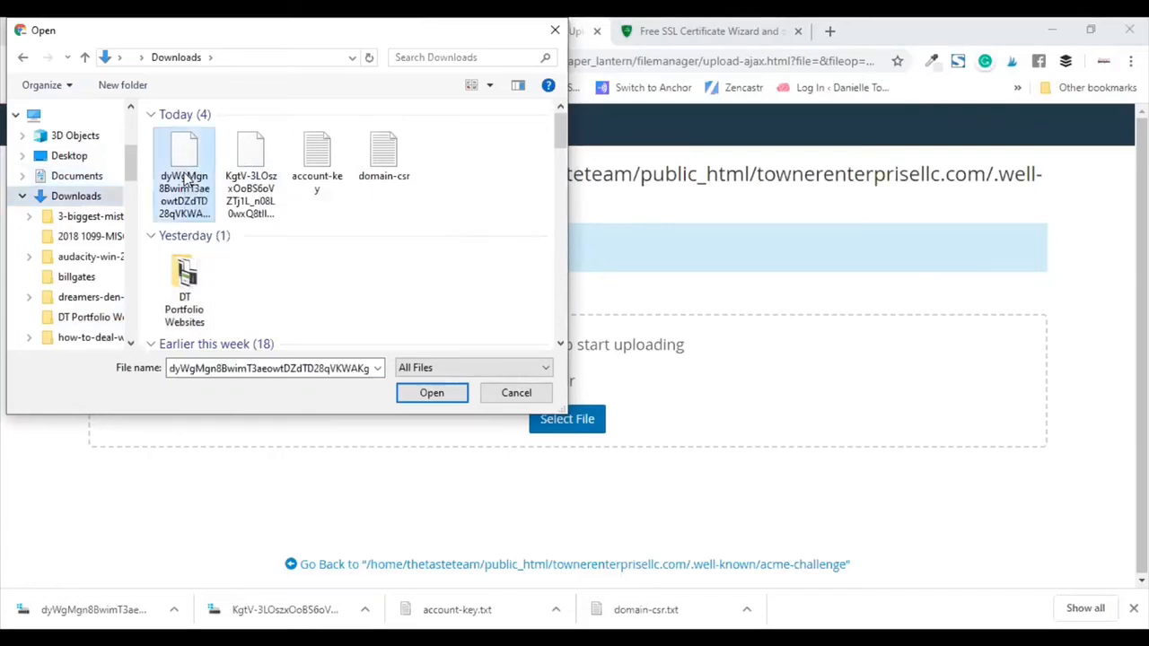
left_click(420, 393)
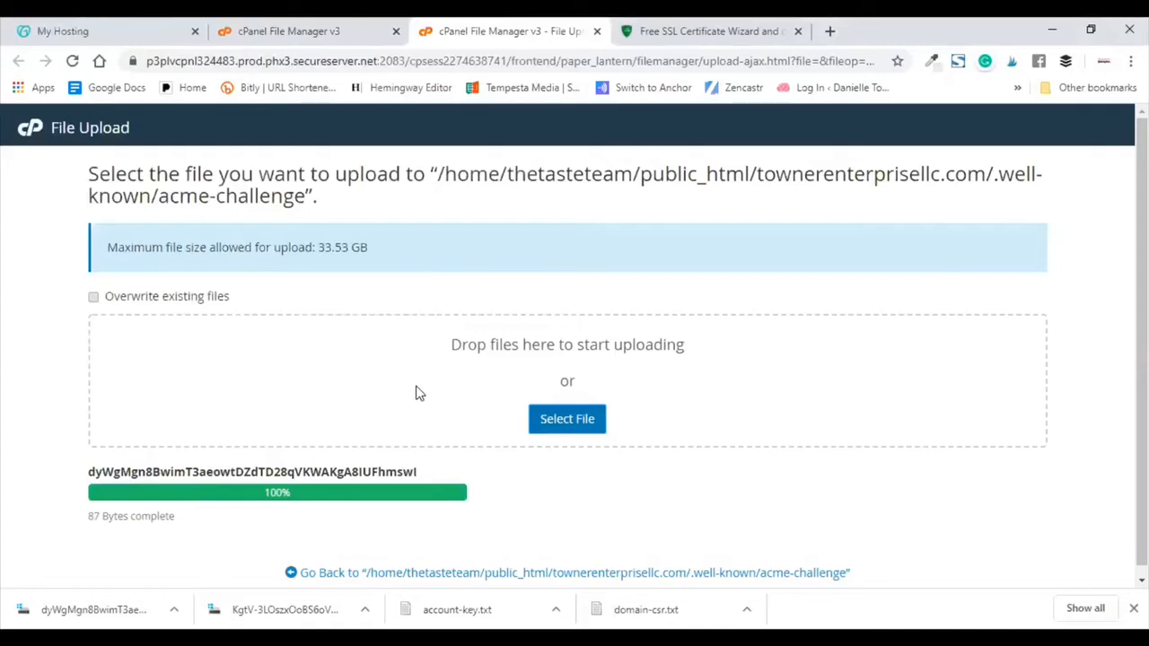
Step: Upload the second verification file and return to the acme-challenge file listing
left_click(560, 424)
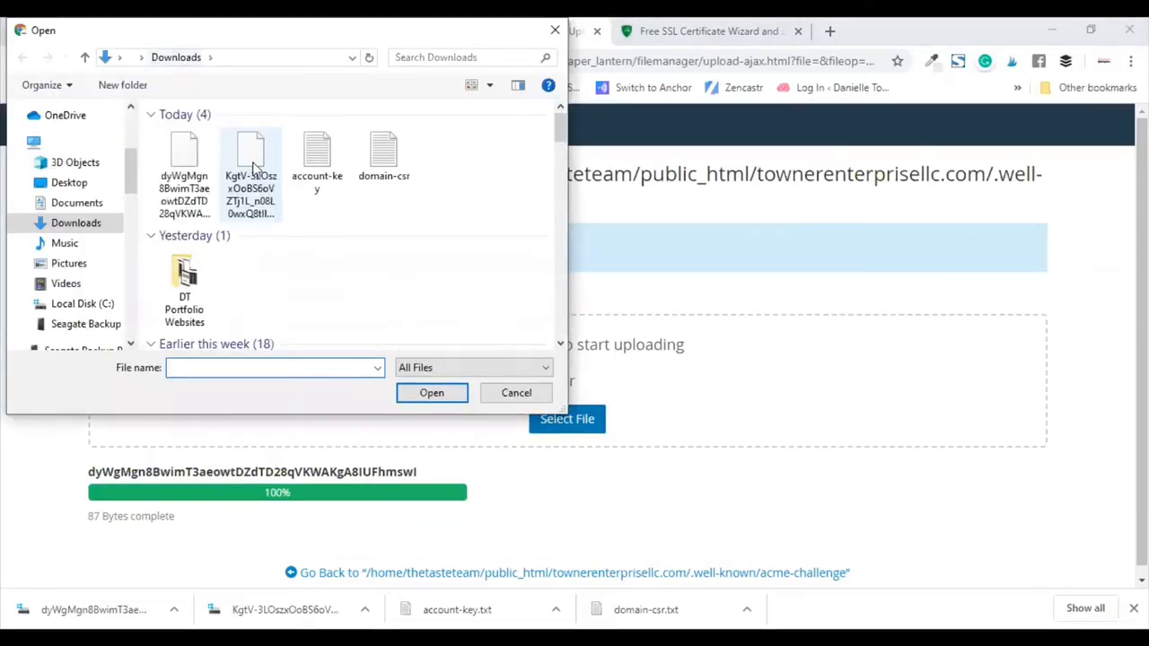
left_click(253, 168)
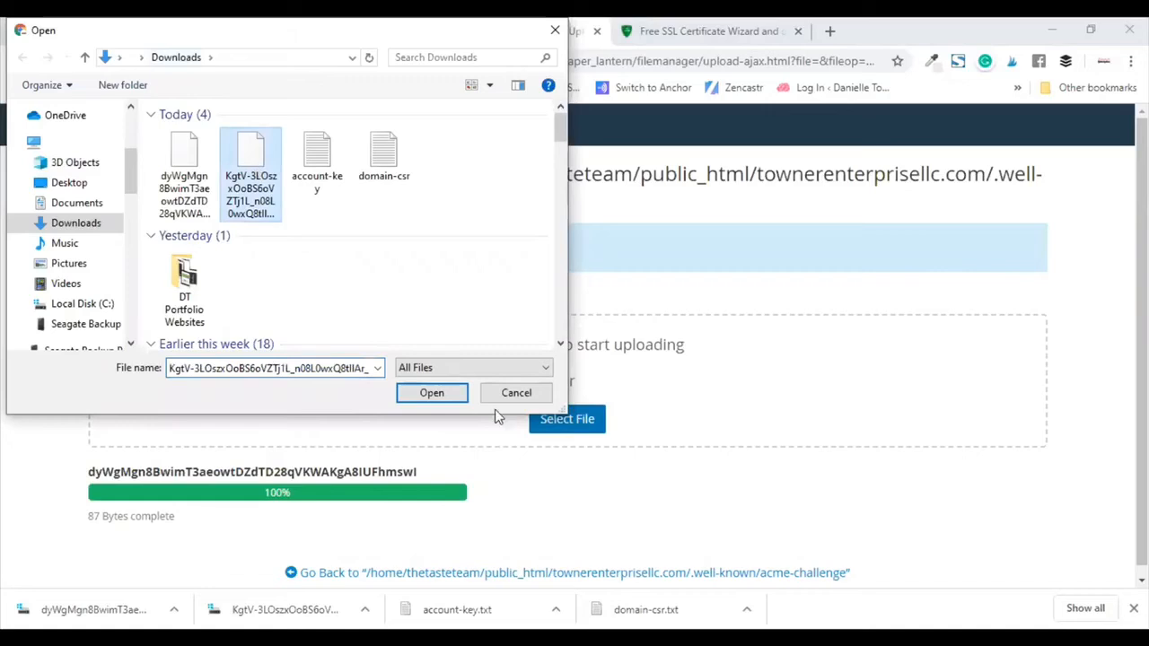
left_click(440, 400)
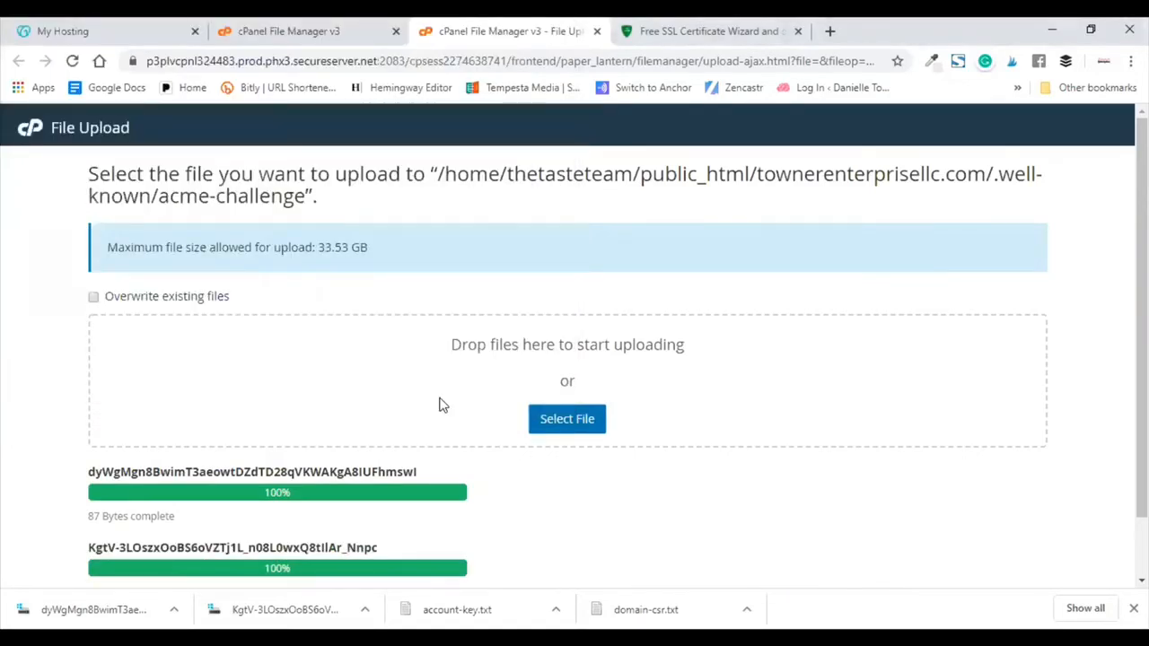
scroll(441, 405, "down", 1)
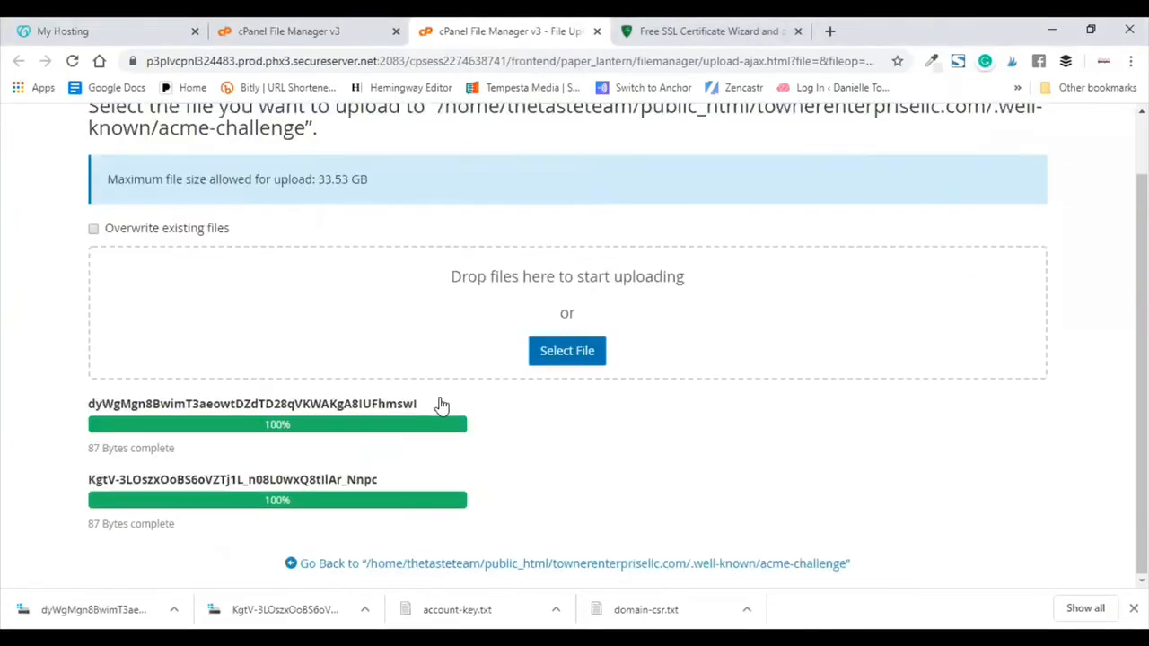
left_click(295, 568)
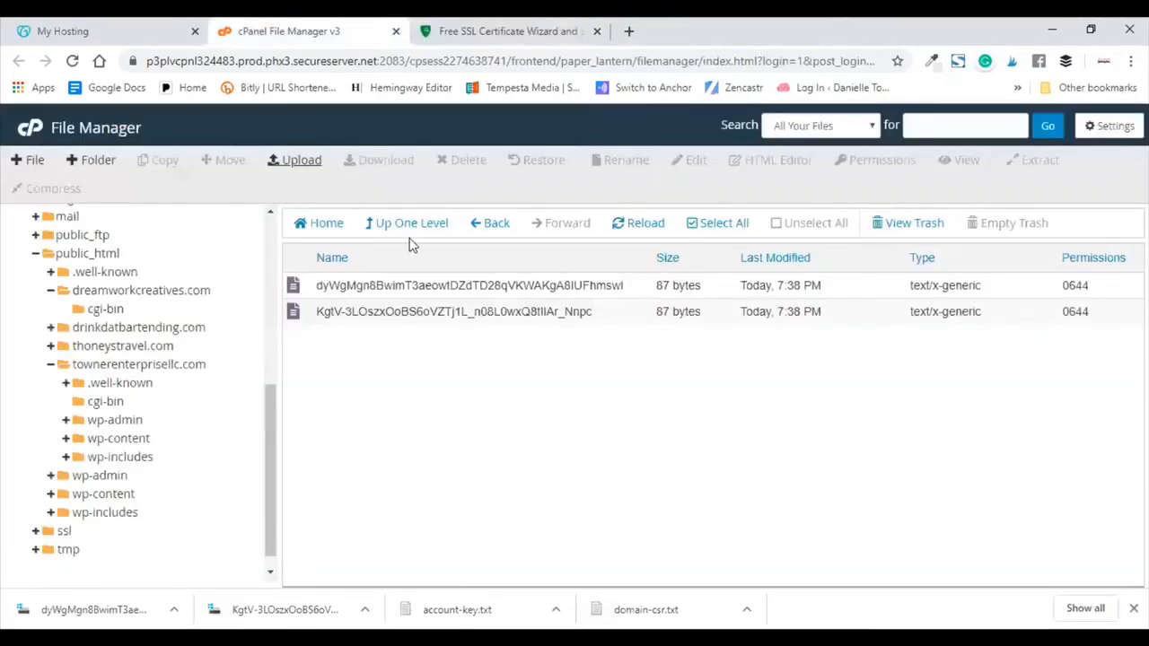
Step: Run ZeroSSL's domain verification so the certificate is issued
left_click(458, 26)
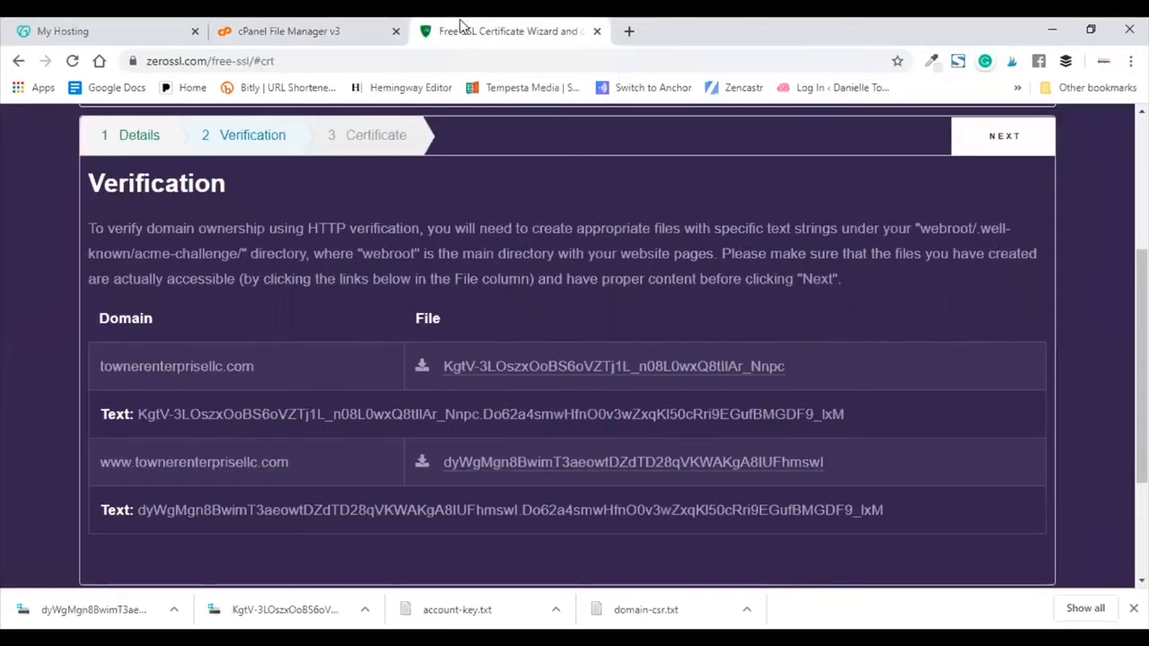
left_click(994, 136)
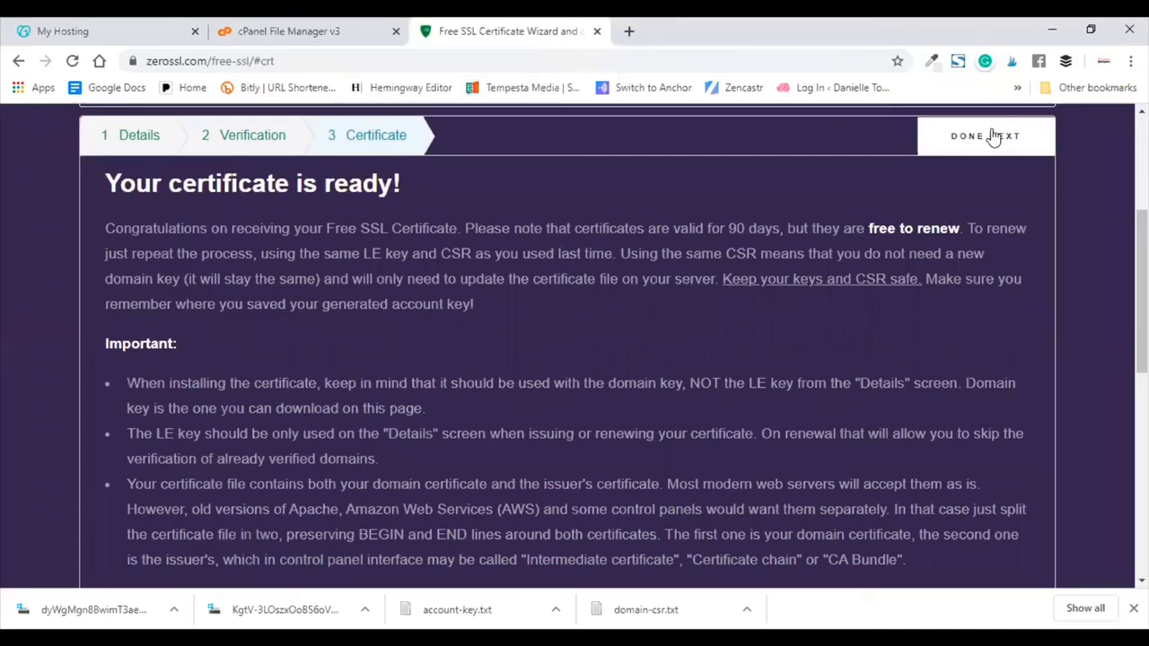
scroll(793, 306, "down", 3)
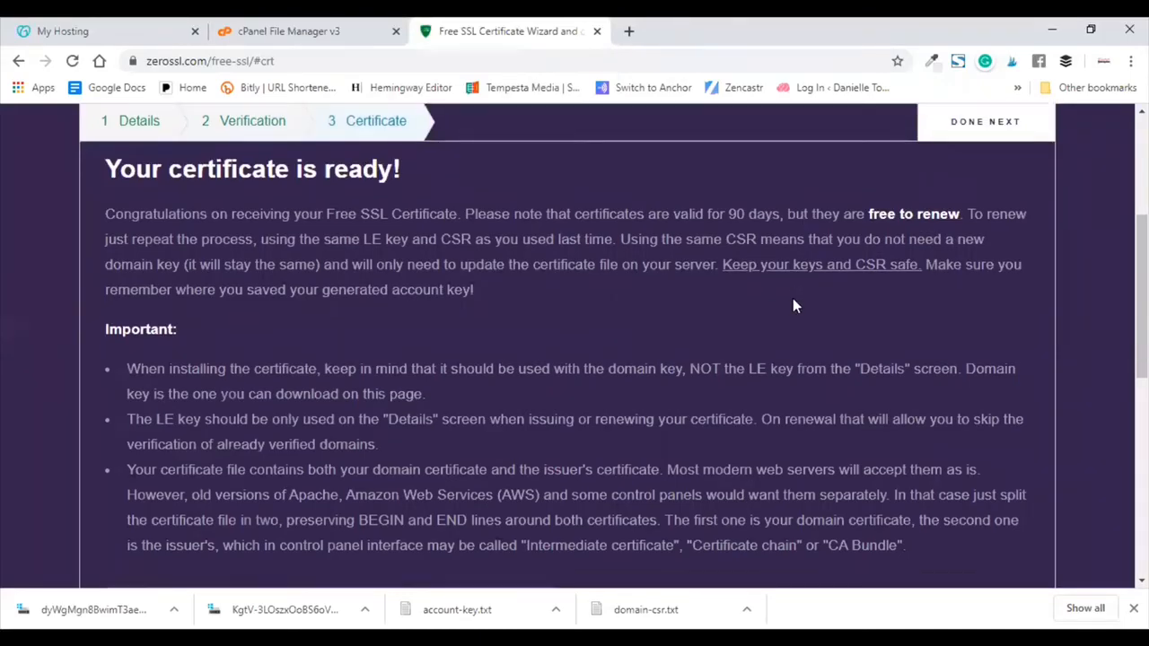
scroll(792, 298, "down", 2)
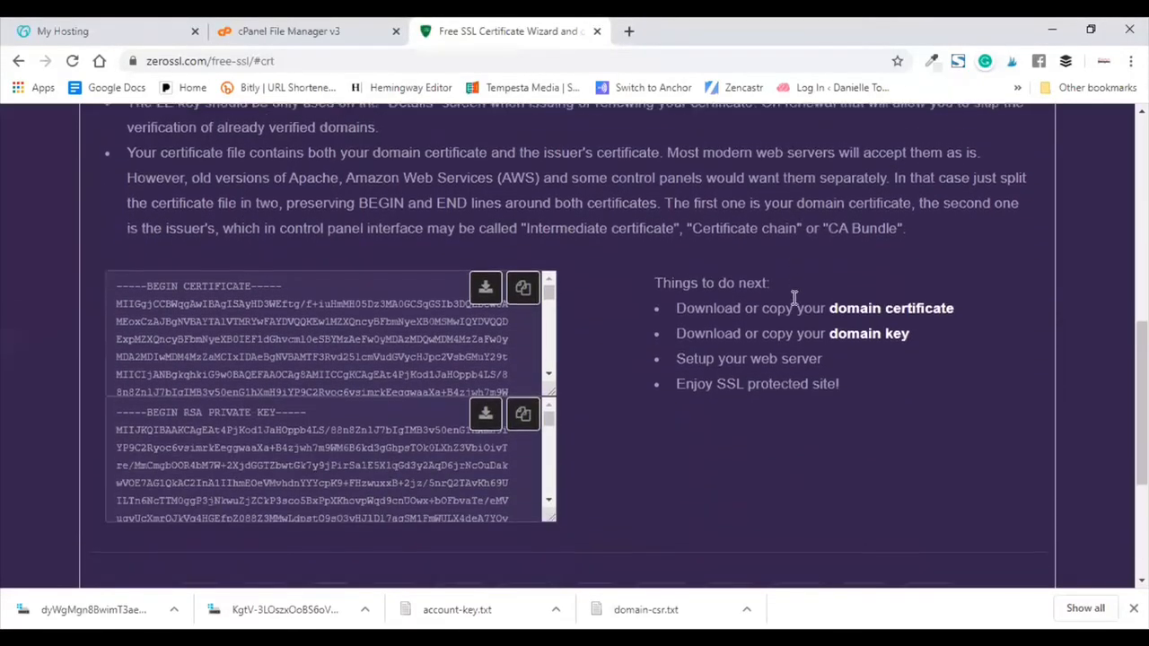
scroll(792, 461, "down", 1)
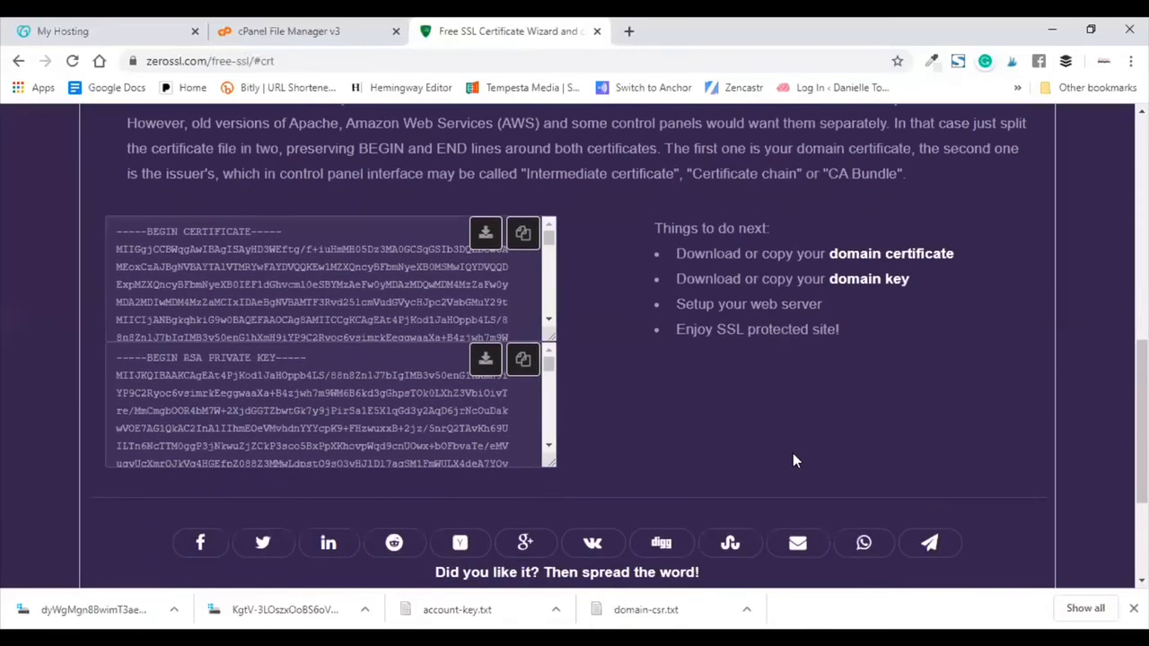
Step: Download the certificate and private key as domain-crt.txt and domain-key.txt
left_click(484, 234)
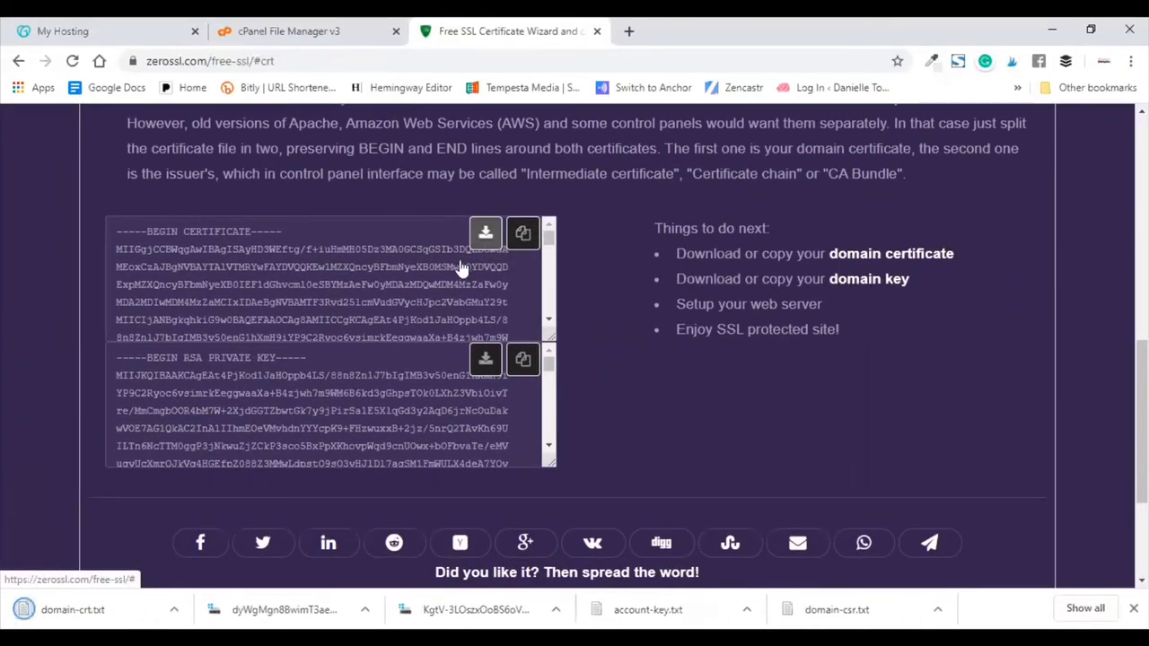
left_click(483, 361)
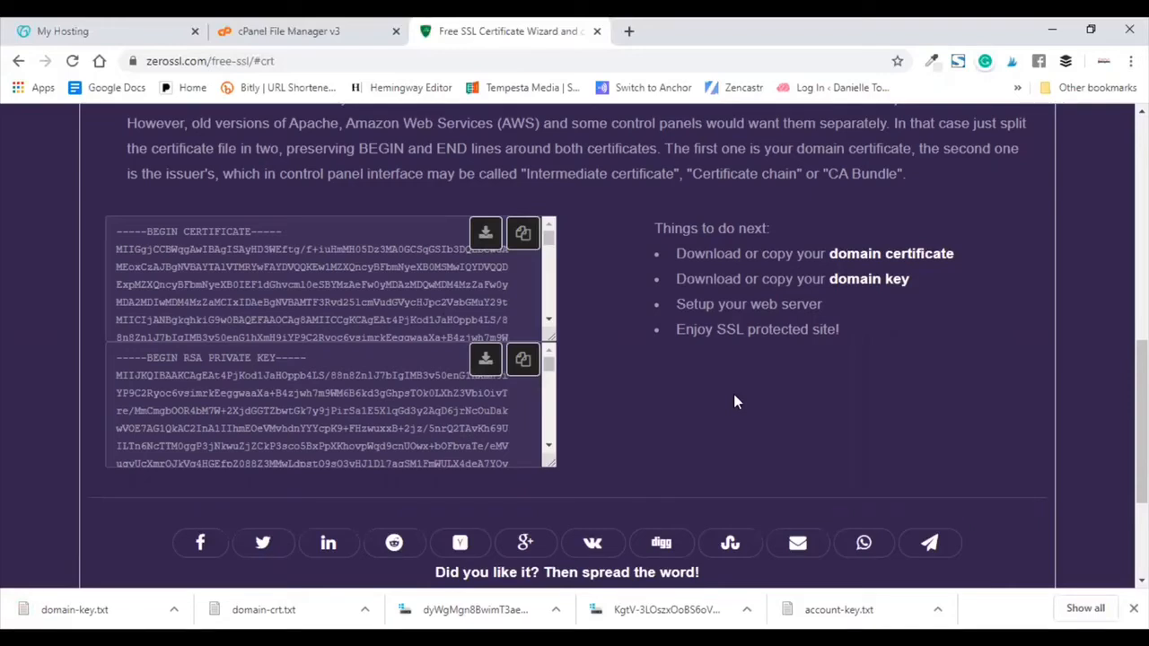
left_click(309, 25)
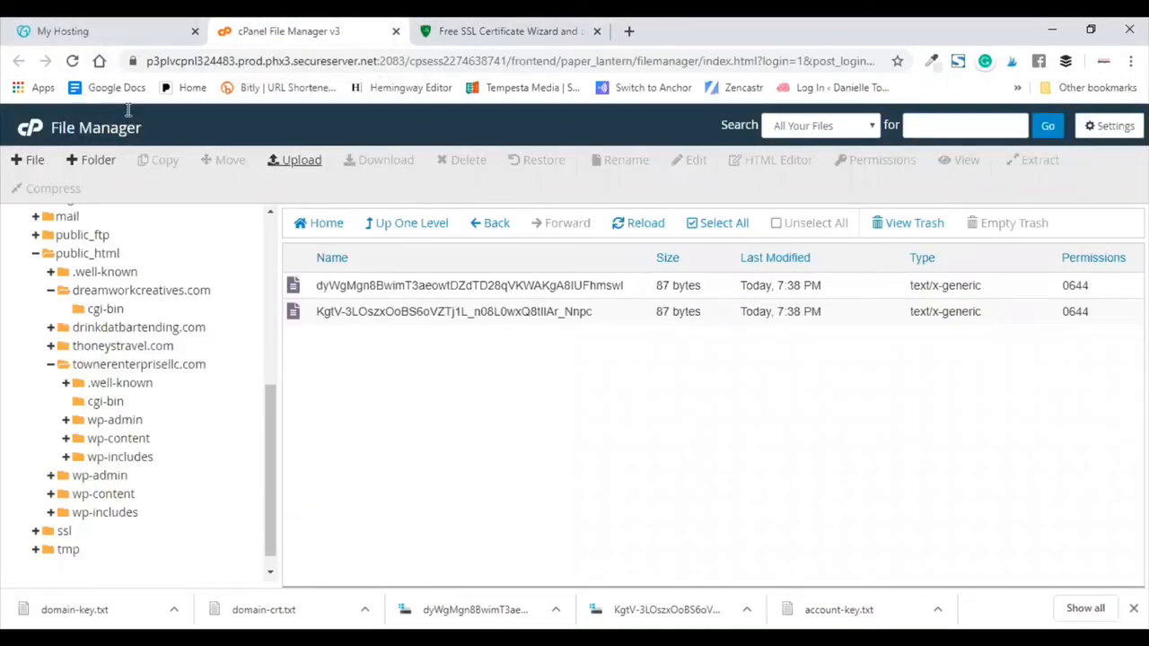
Step: Launch cPanel Admin from GoDaddy My Hosting, close the File Manager v3 tab, and scroll to Security
left_click(140, 32)
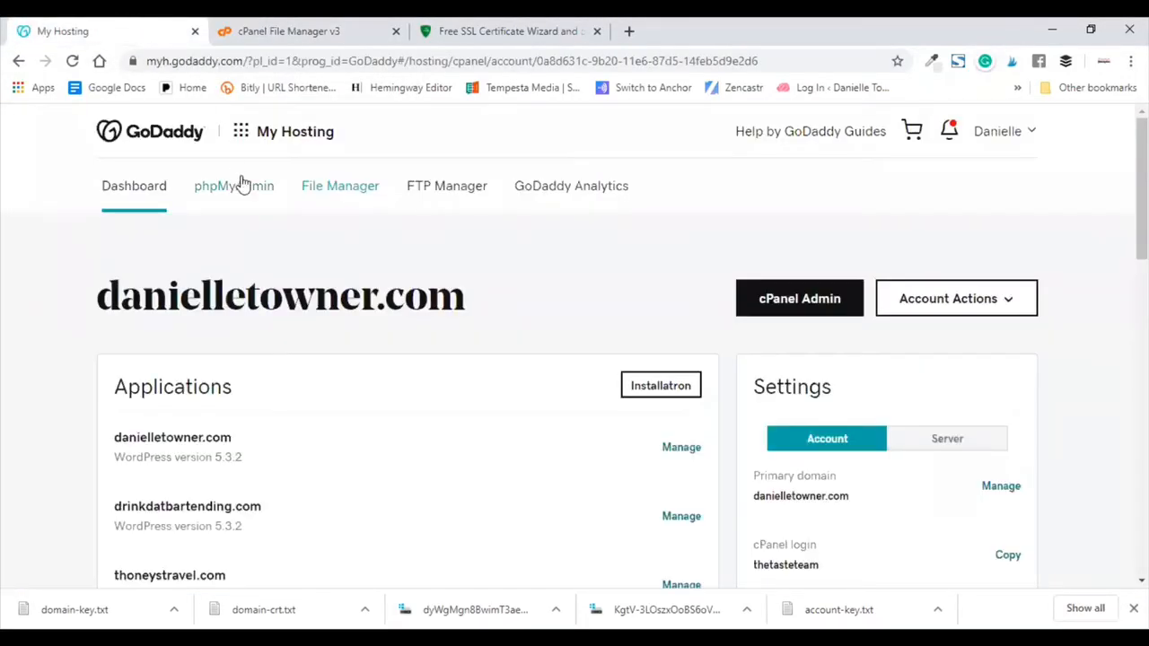
left_click(790, 302)
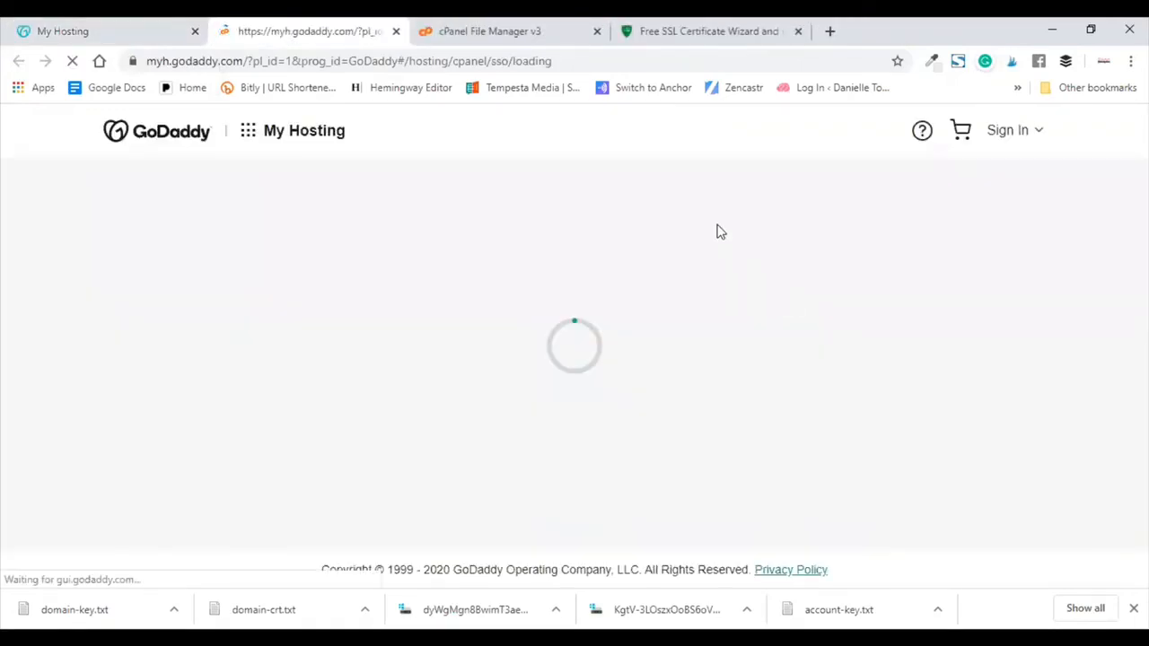
left_click(595, 31)
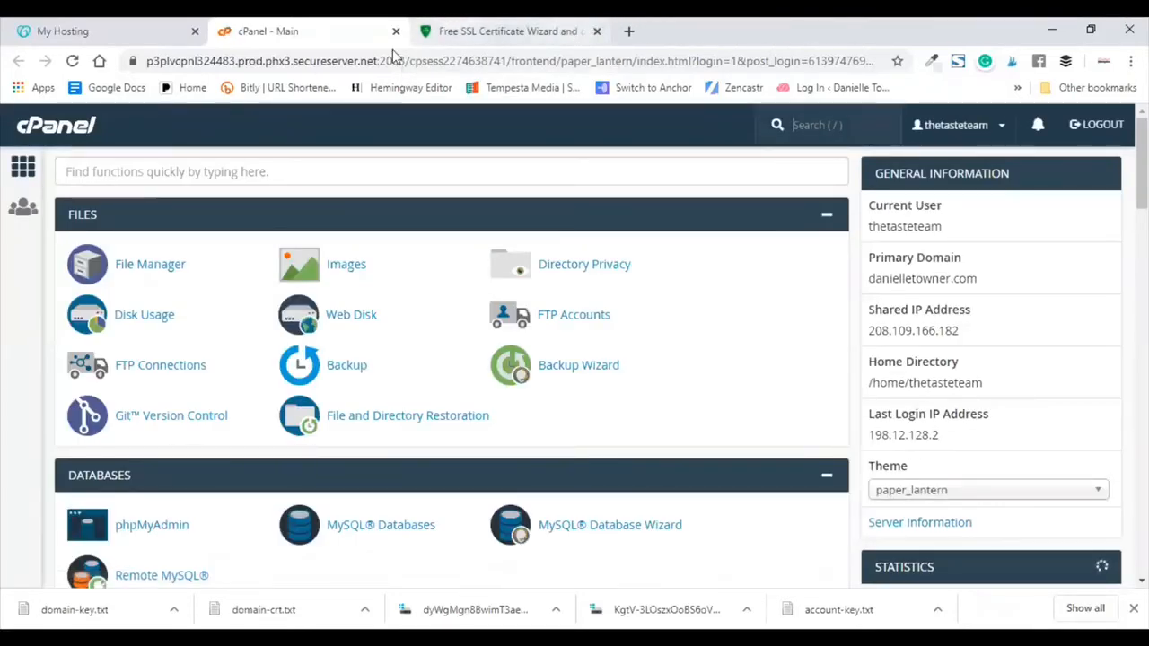
scroll(308, 340, "down", 4)
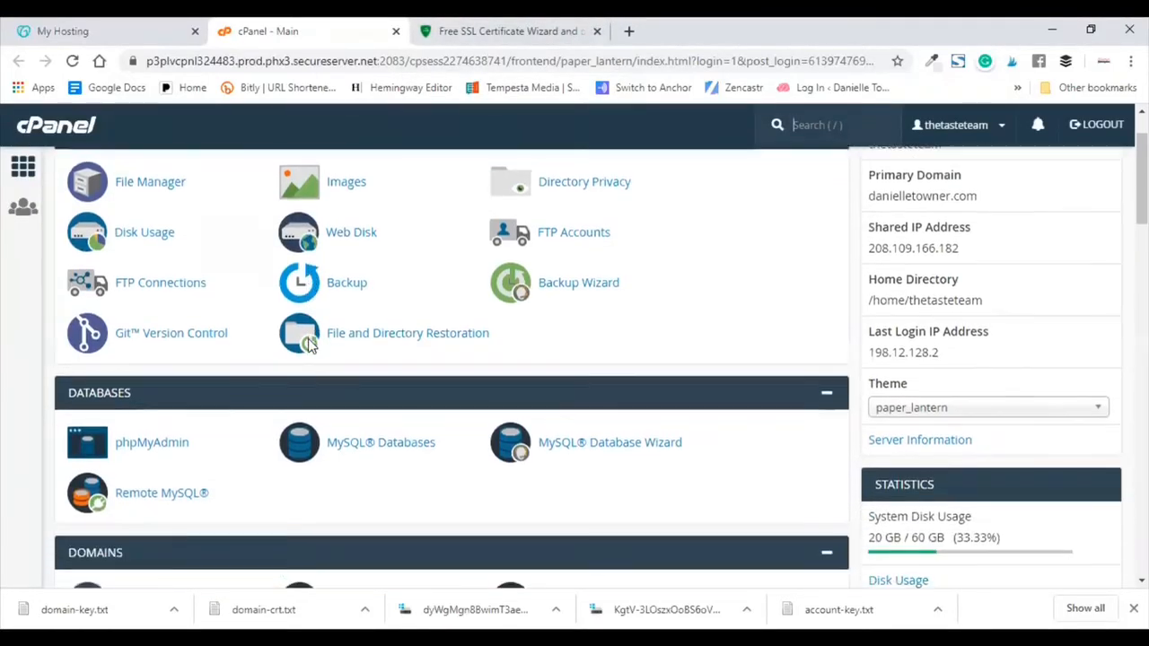
scroll(307, 338, "down", 7)
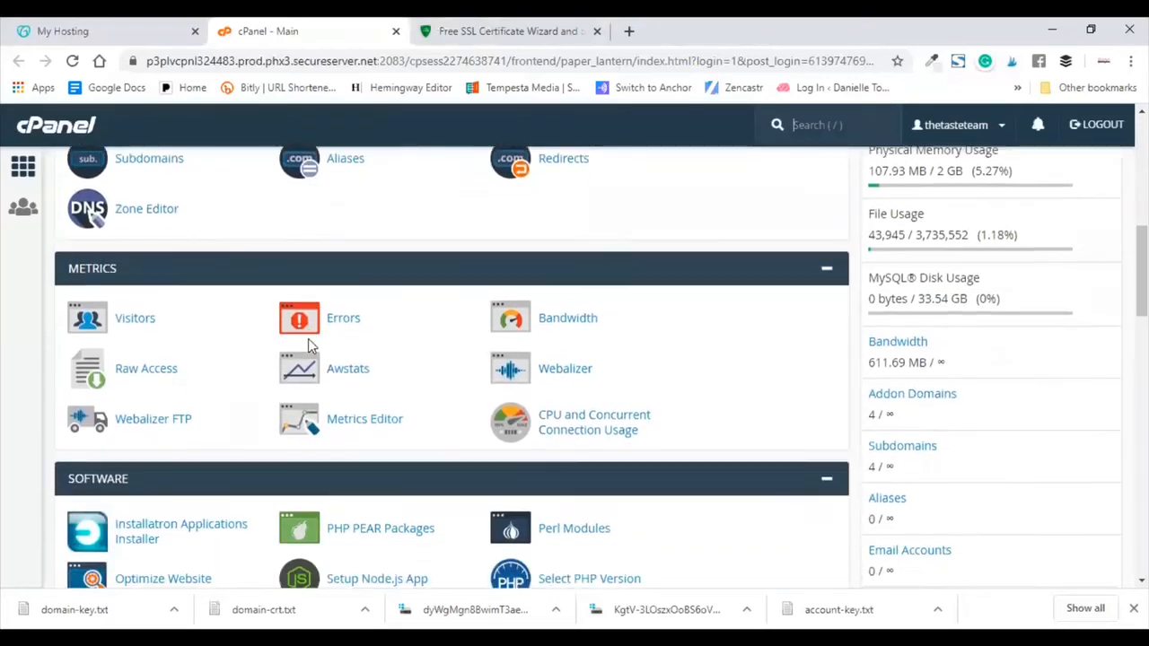
scroll(308, 345, "down", 1)
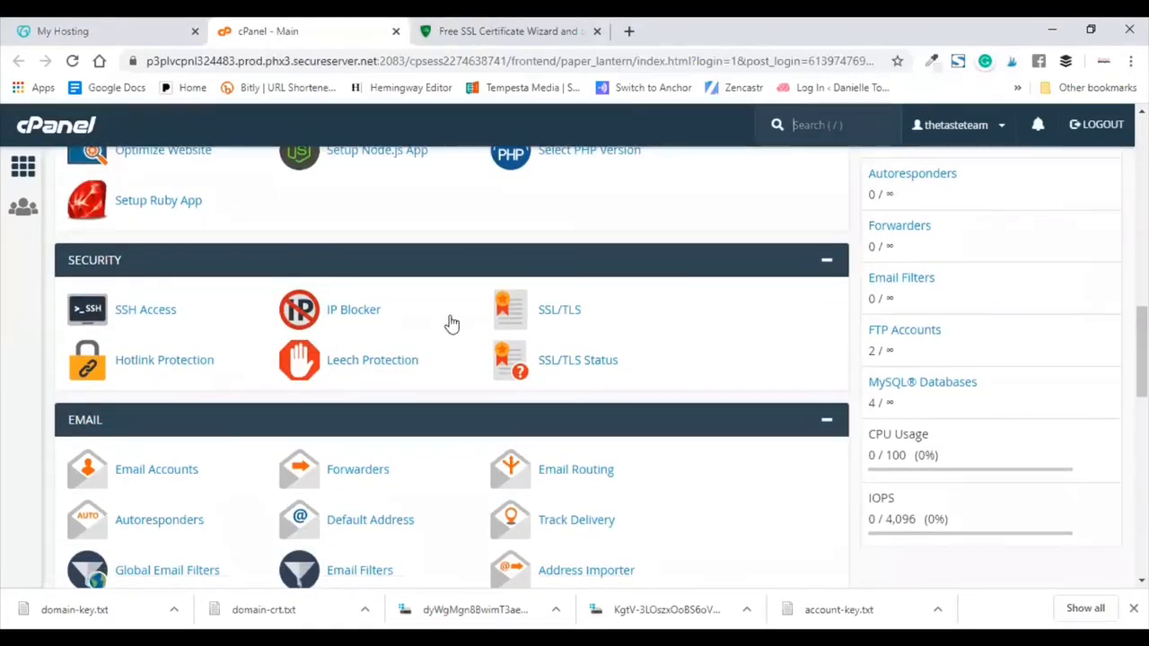
Step: Open SSL/TLS from cPanel's Security section
left_click(554, 312)
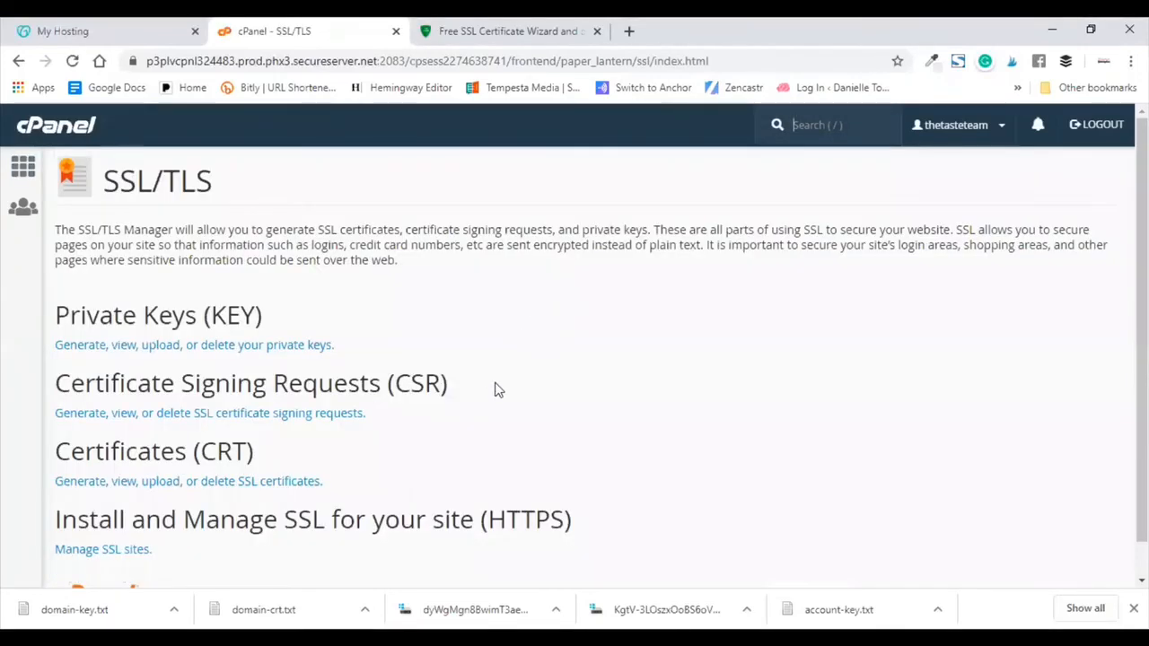
scroll(495, 389, "down", 1)
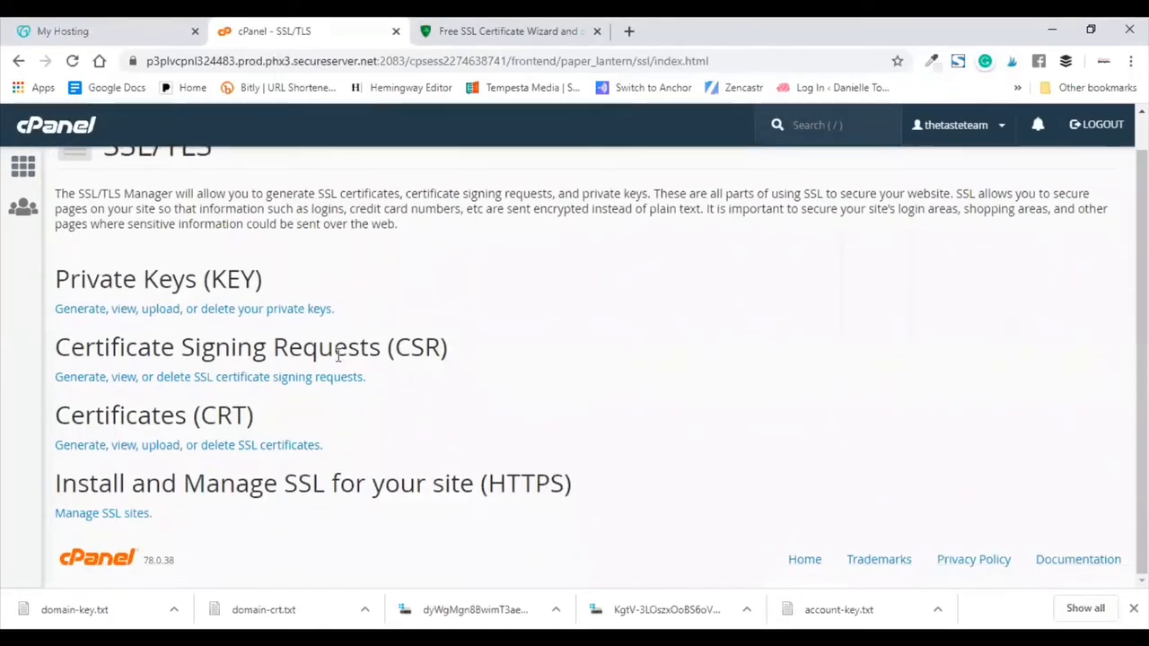
Step: Under Manage SSL sites, pick townerenterprisellc.com as the domain, then return to the ZeroSSL tab
left_click(124, 519)
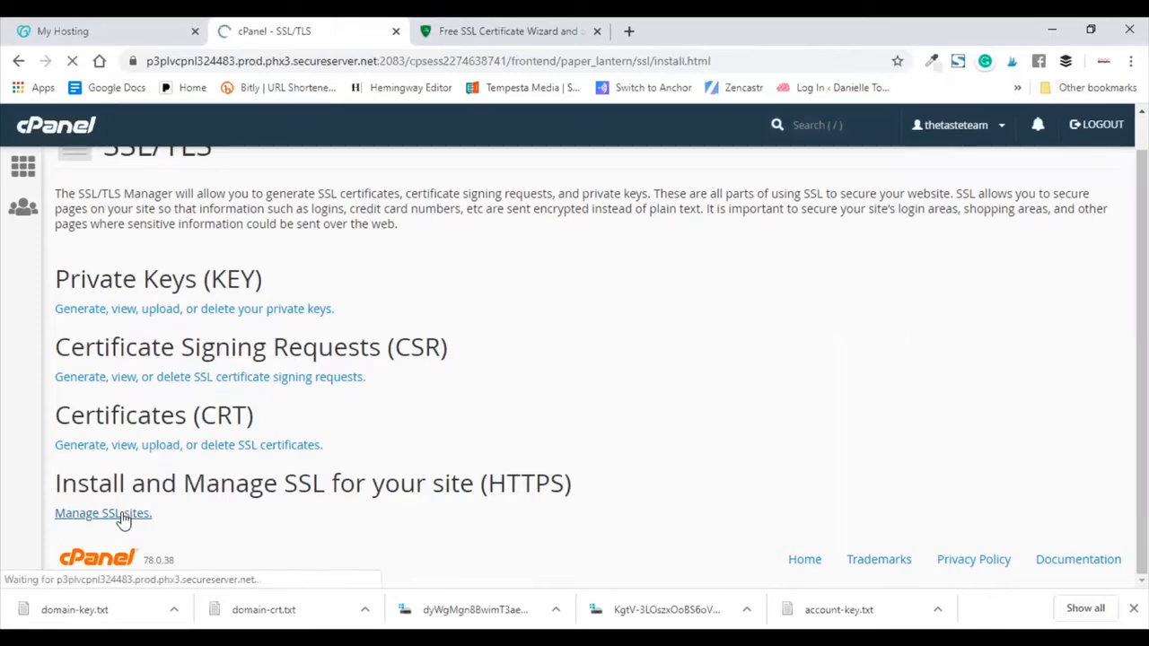
scroll(344, 359, "down", 5)
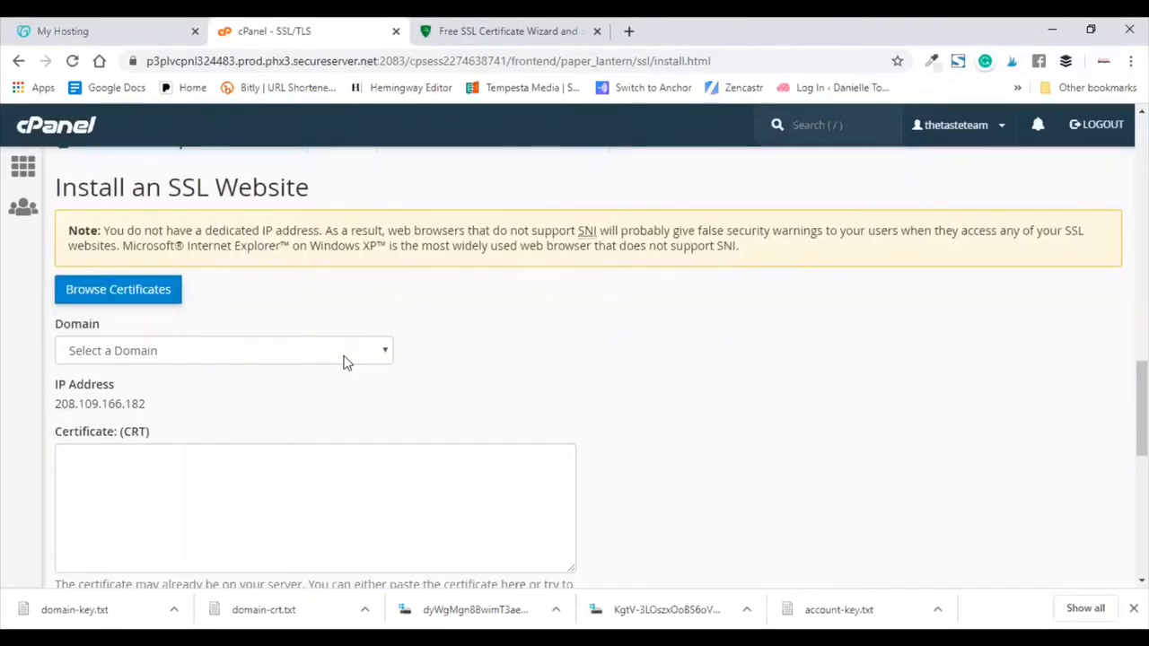
left_click(347, 356)
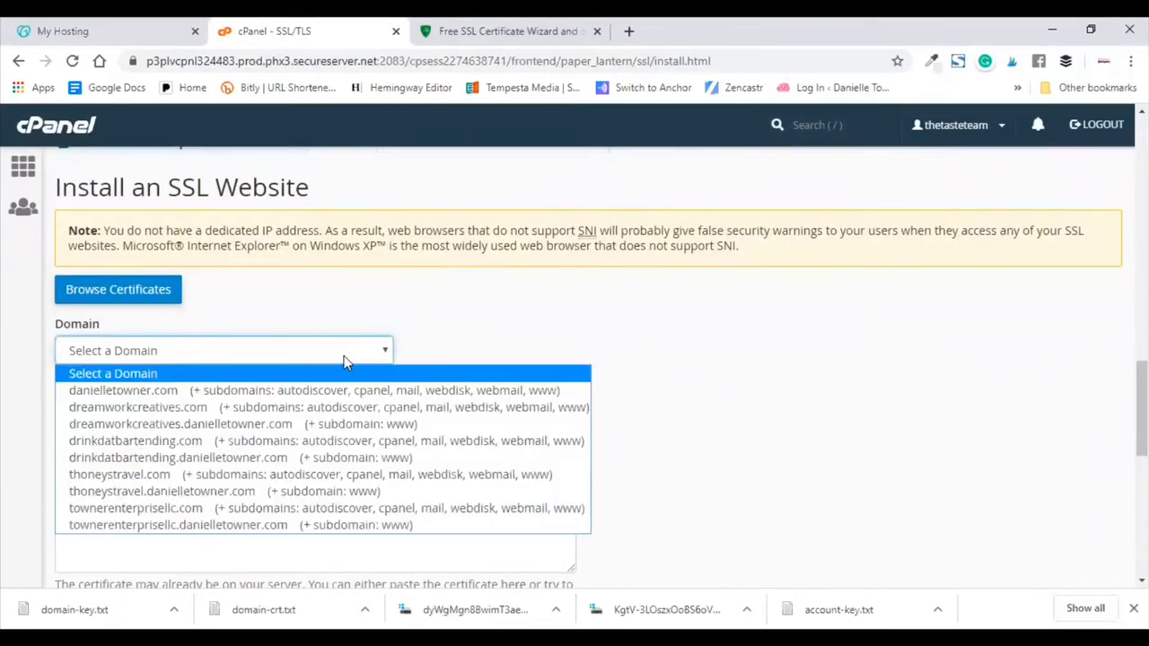
left_click(353, 509)
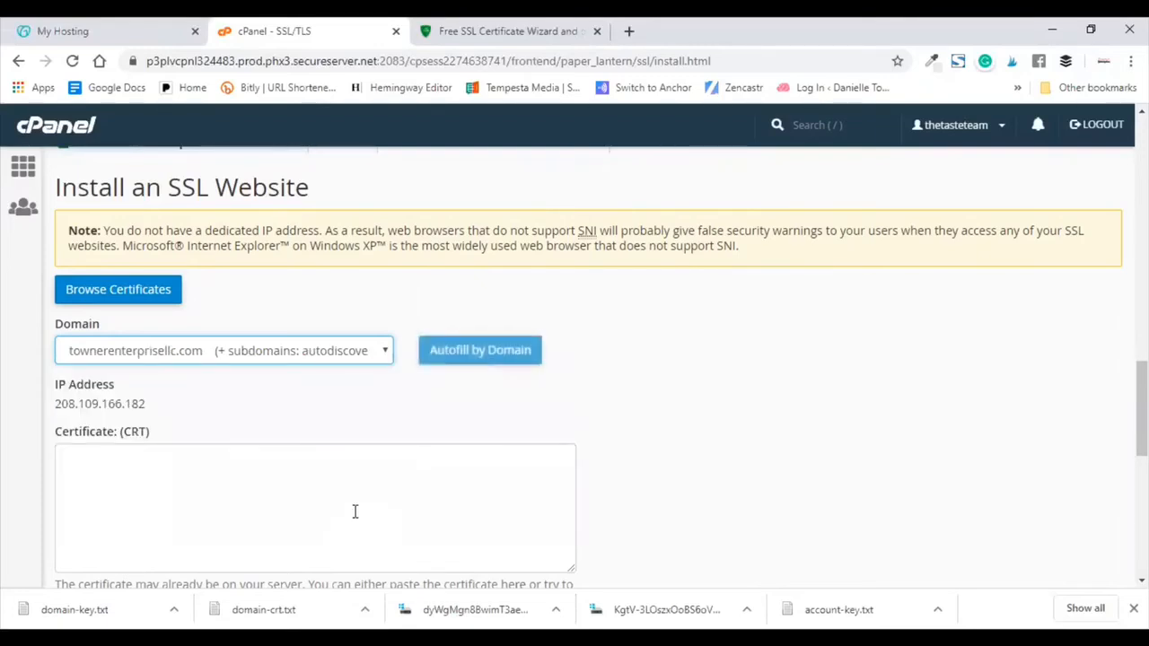
scroll(752, 436, "down", 2)
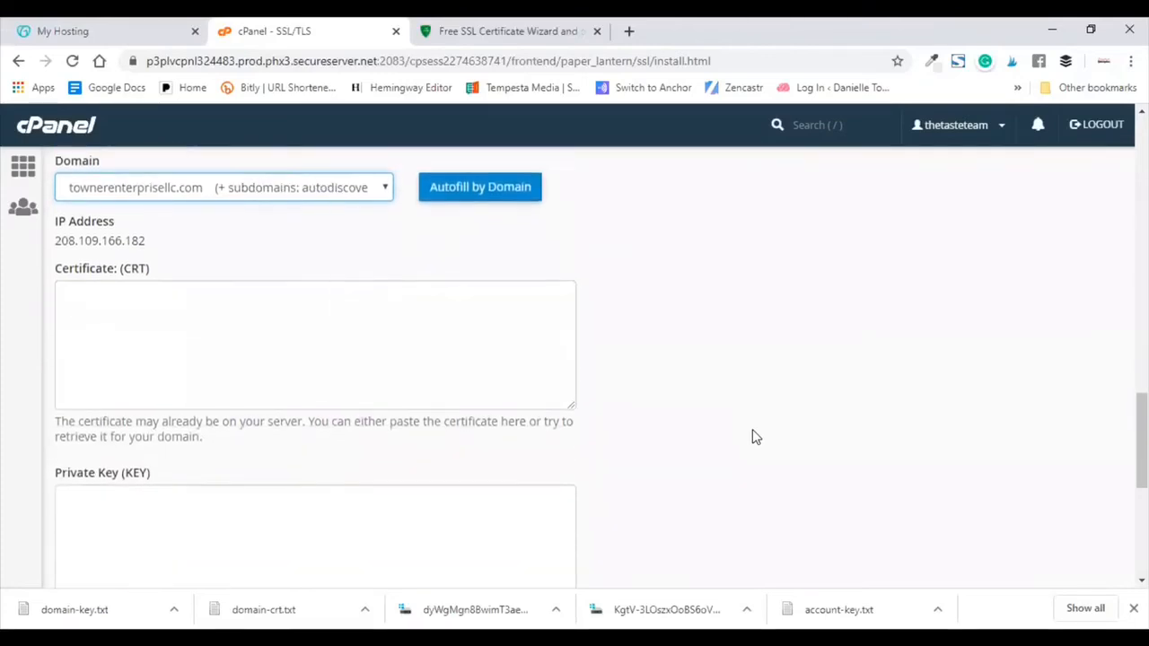
left_click(494, 32)
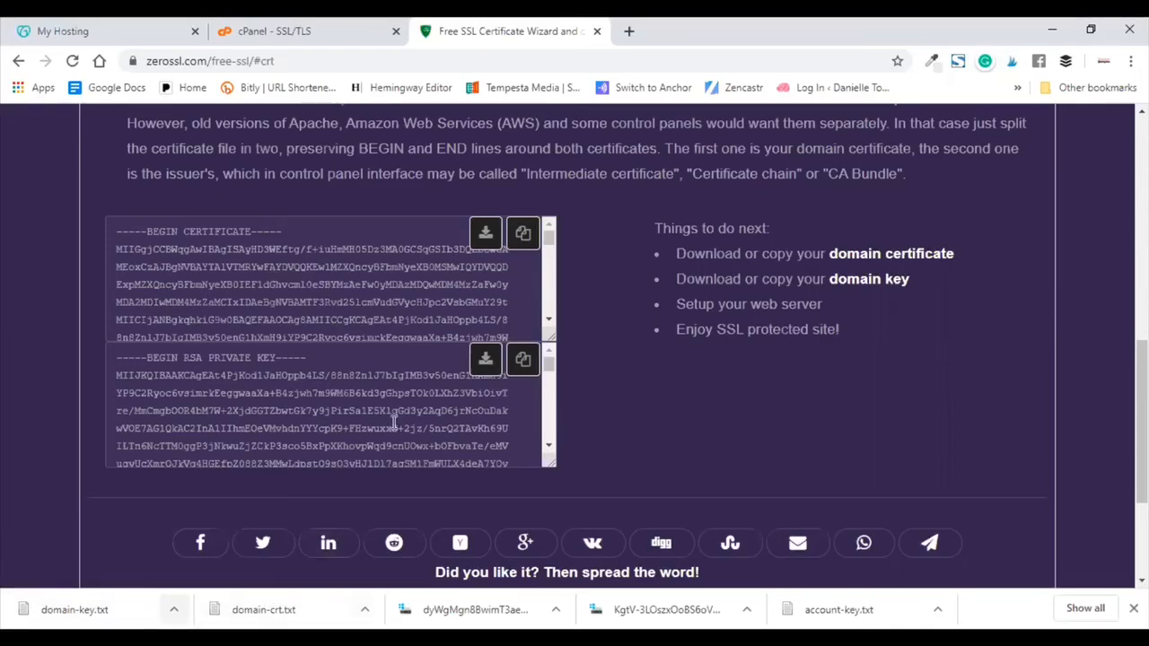
Step: Open the downloaded domain-crt.txt certificate file from Chrome's download bar
left_click(338, 27)
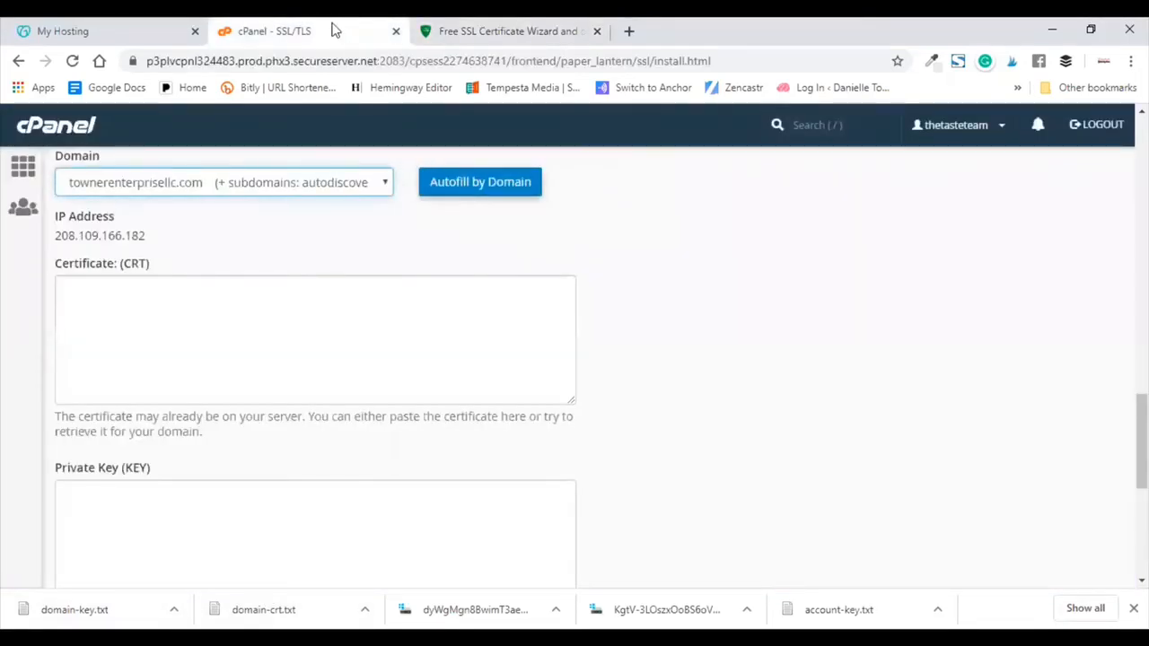
left_click(464, 31)
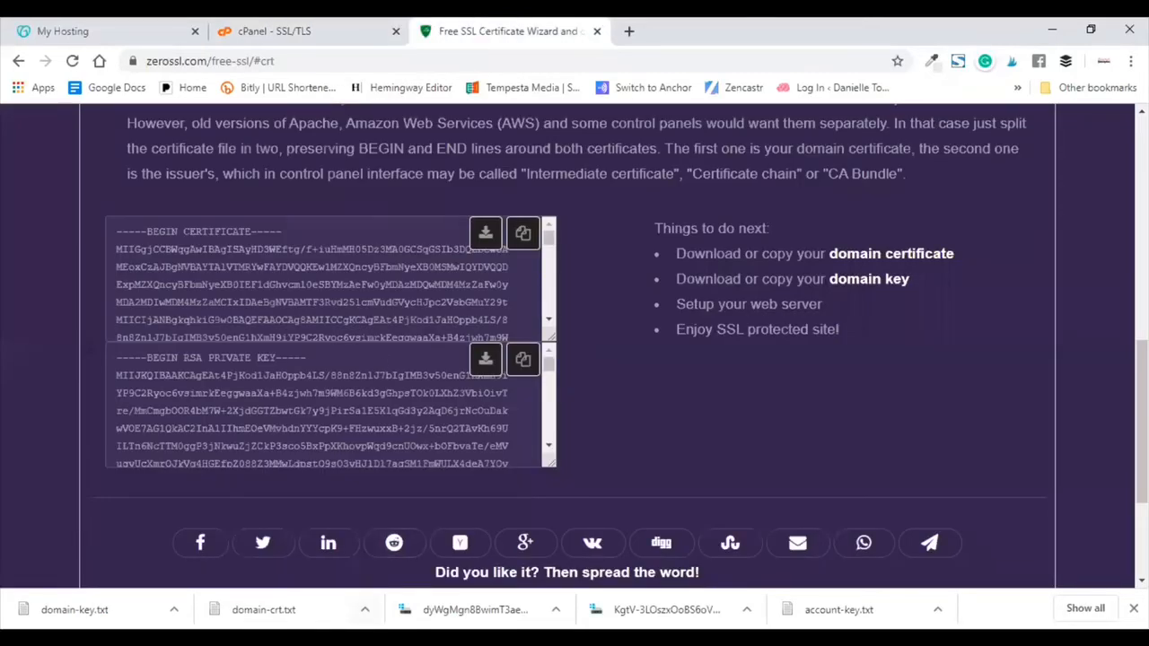
left_click(365, 610)
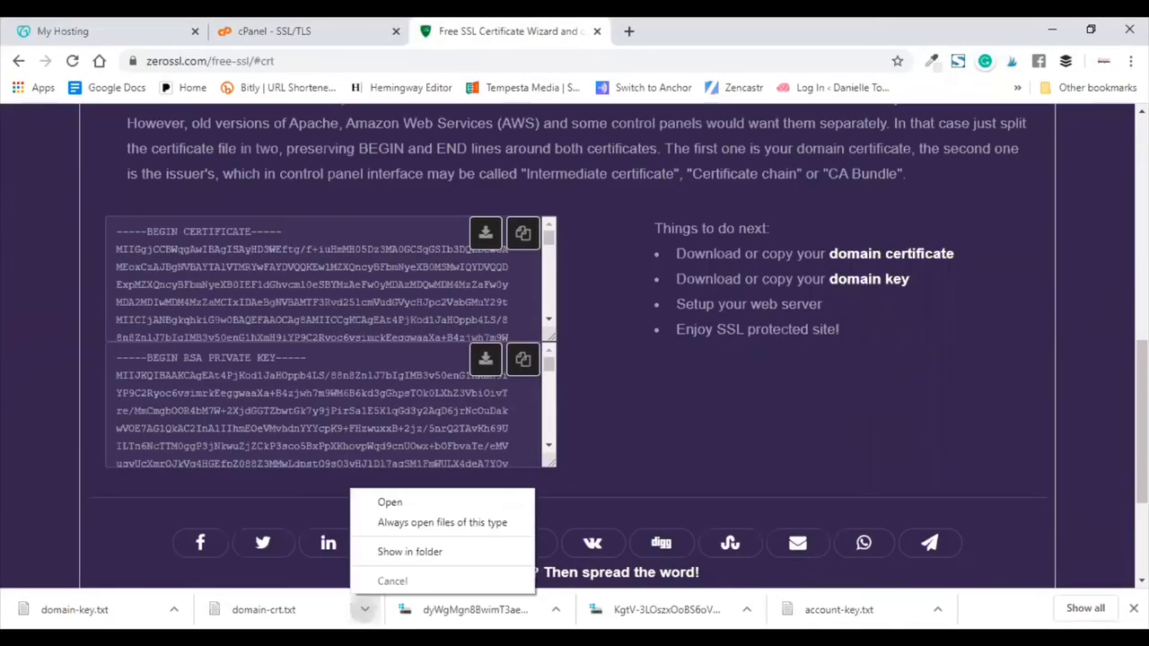
left_click(395, 503)
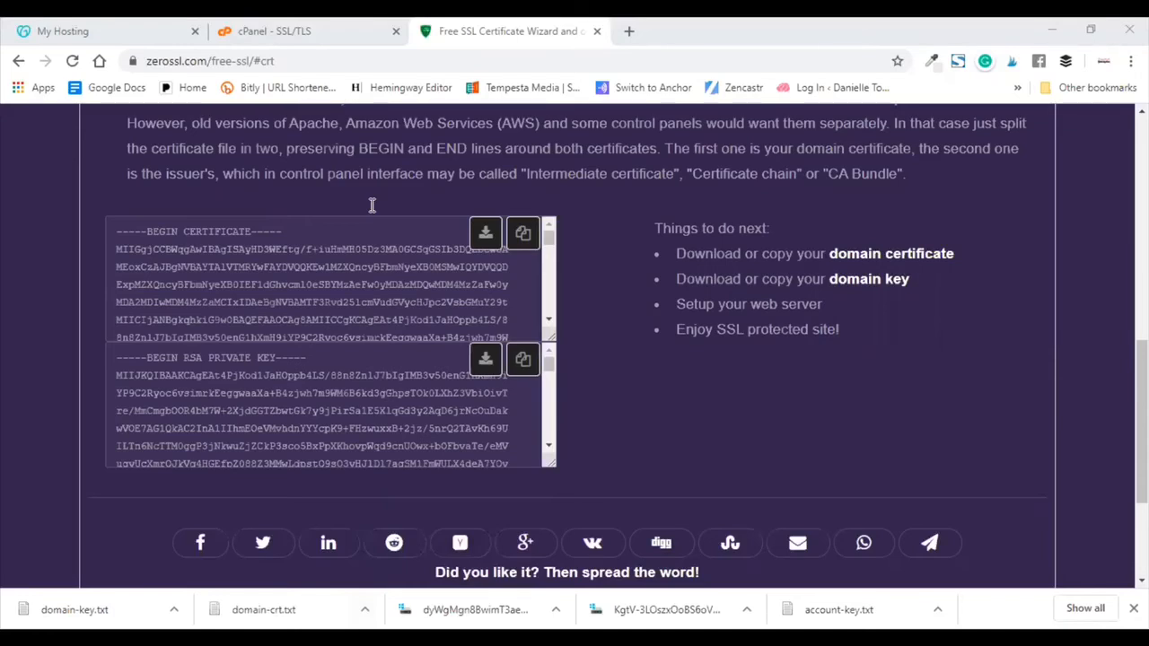
Step: Paste the certificate into the Certificate (CRT) box and delete the second, issuer certificate block
left_click(334, 30)
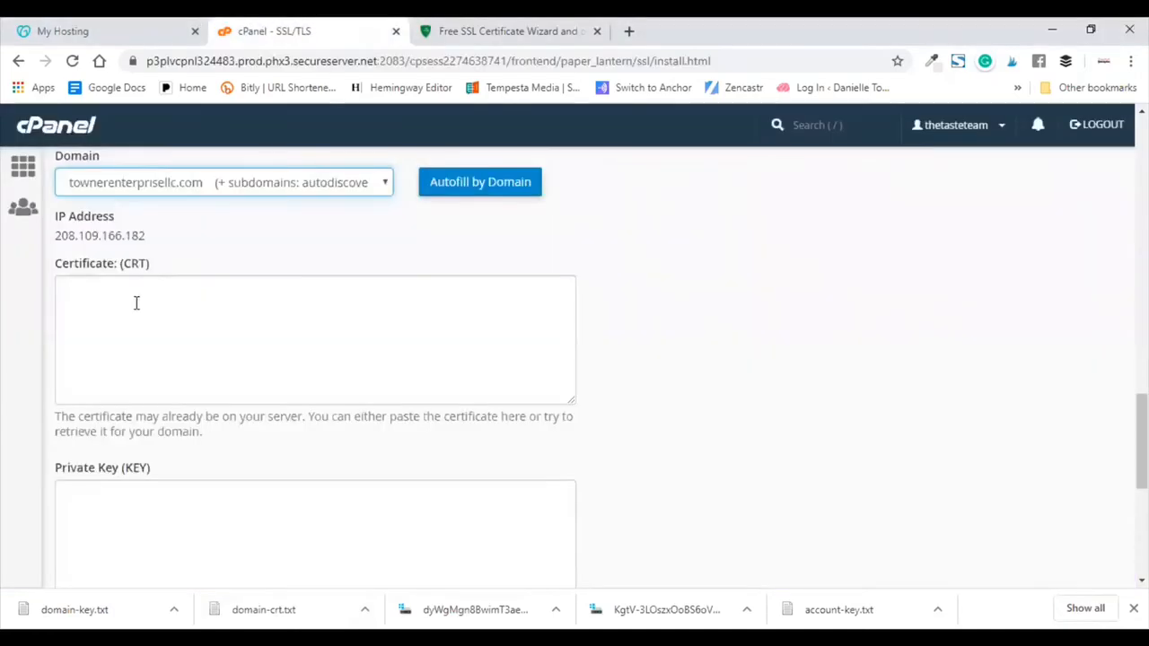
left_click(121, 296)
right_click(121, 296)
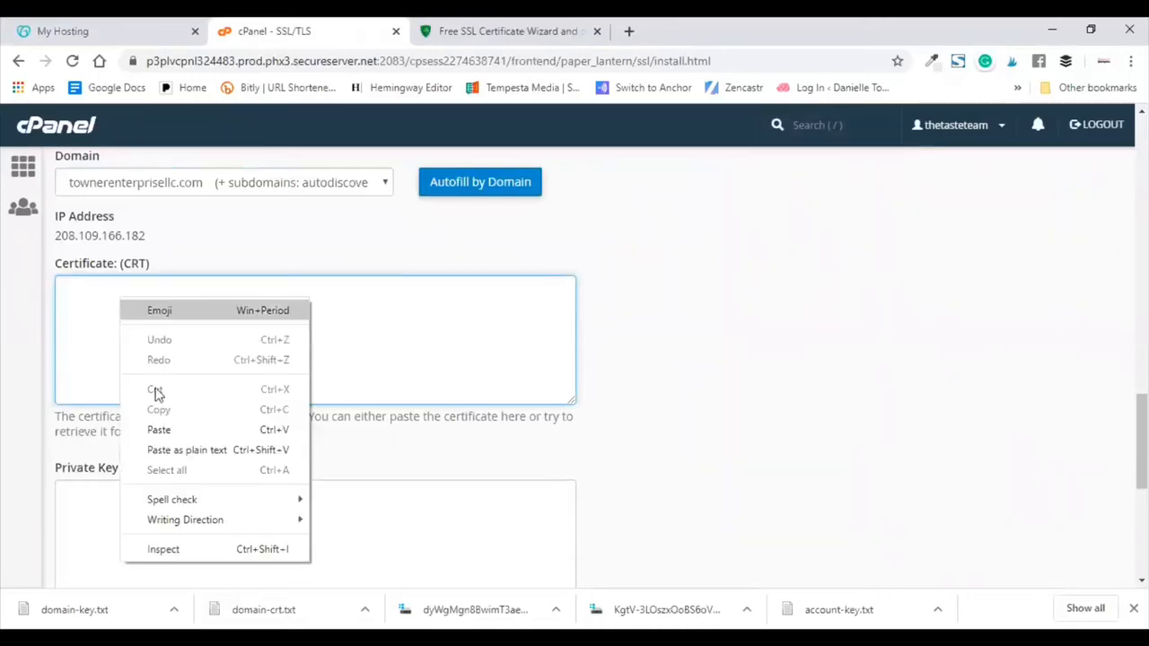
left_click(159, 430)
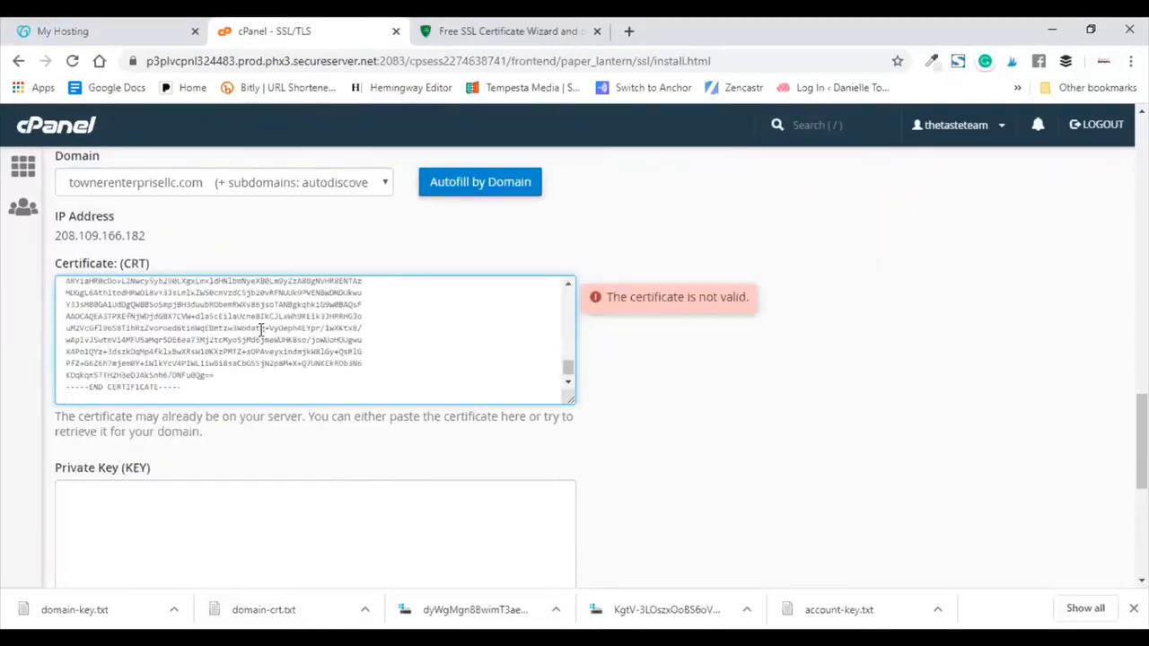
scroll(342, 362, "up", 10)
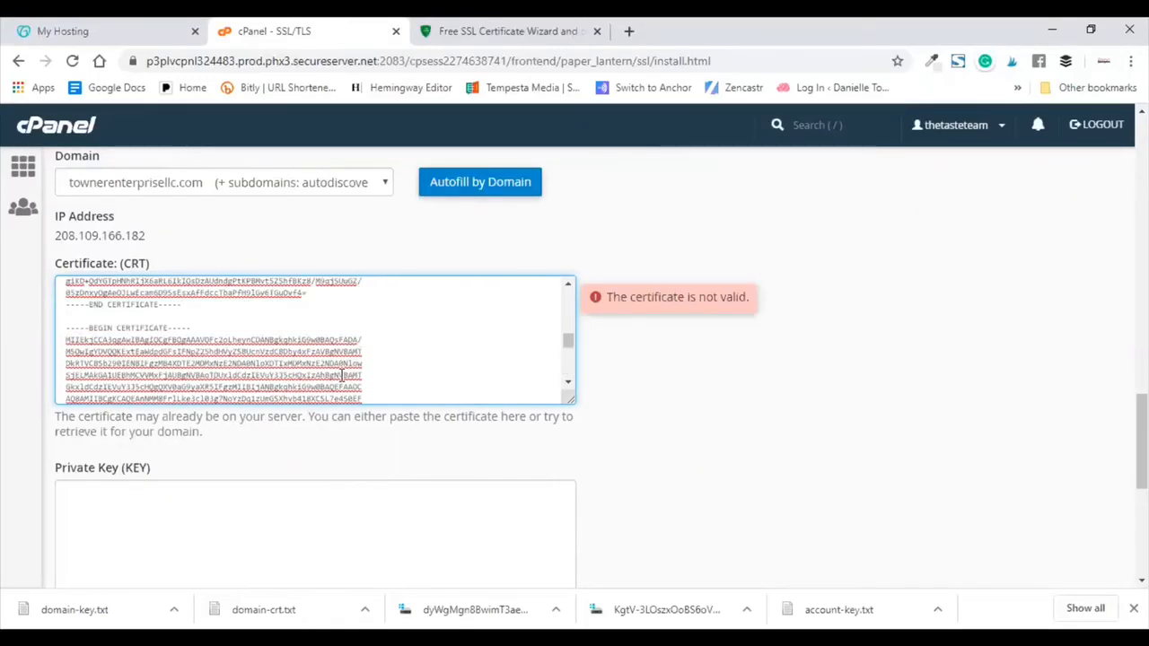
scroll(341, 376, "down", 10)
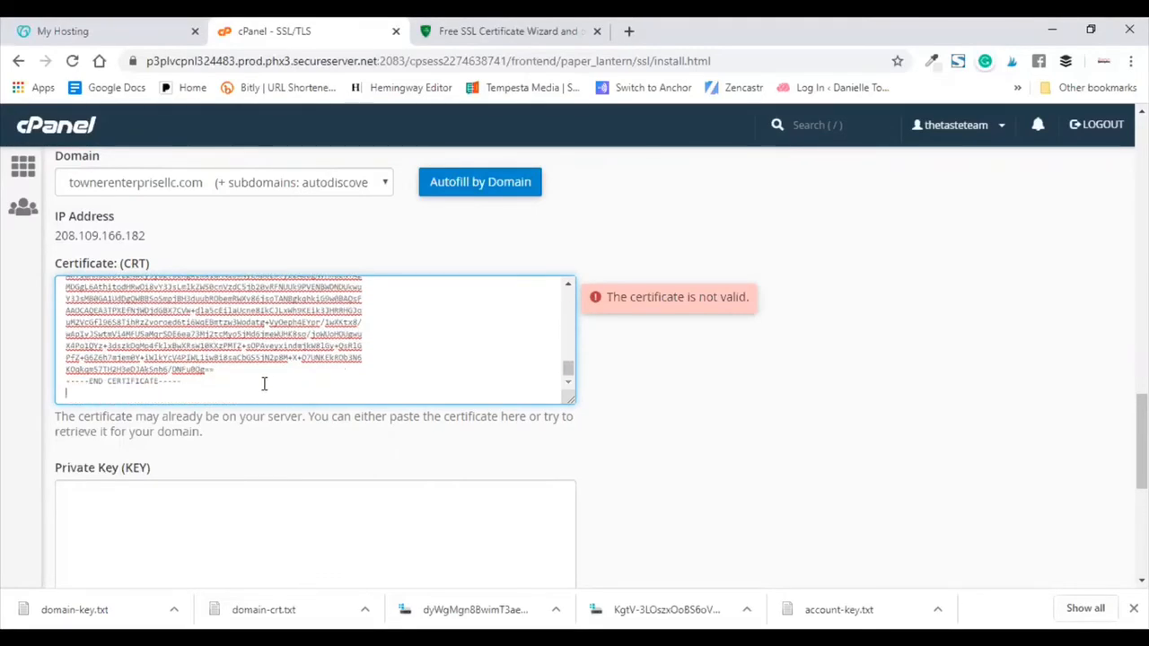
left_click_drag(264, 383, 56, 338)
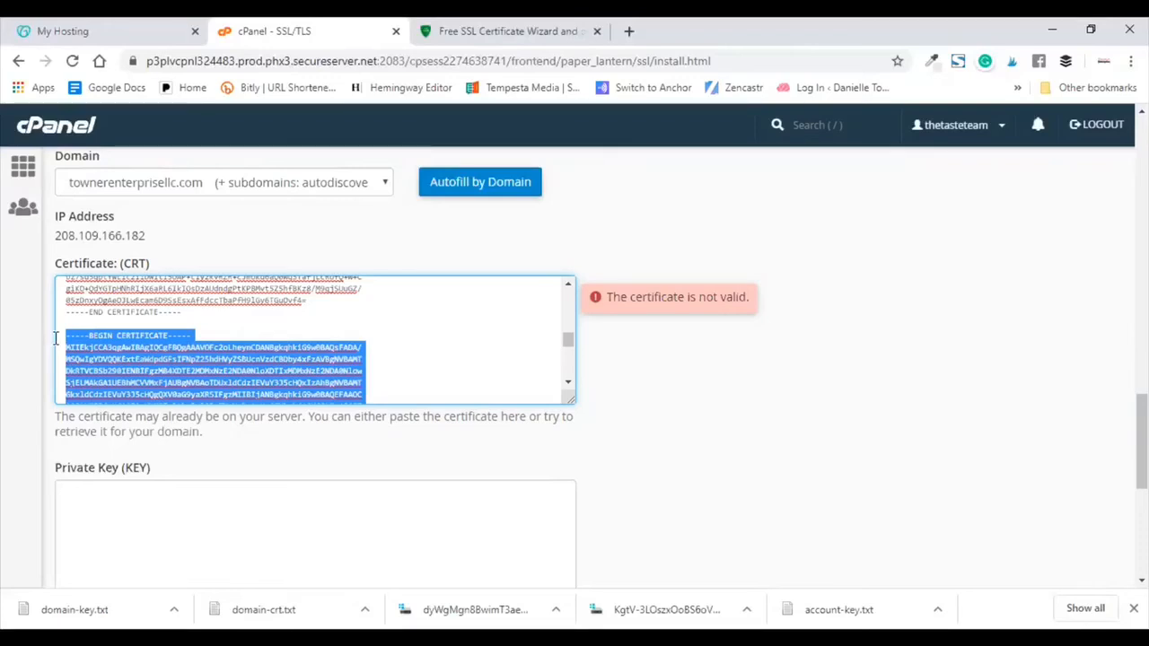
key("BackSpace")
key("BackSpace")
key("BackSpace")
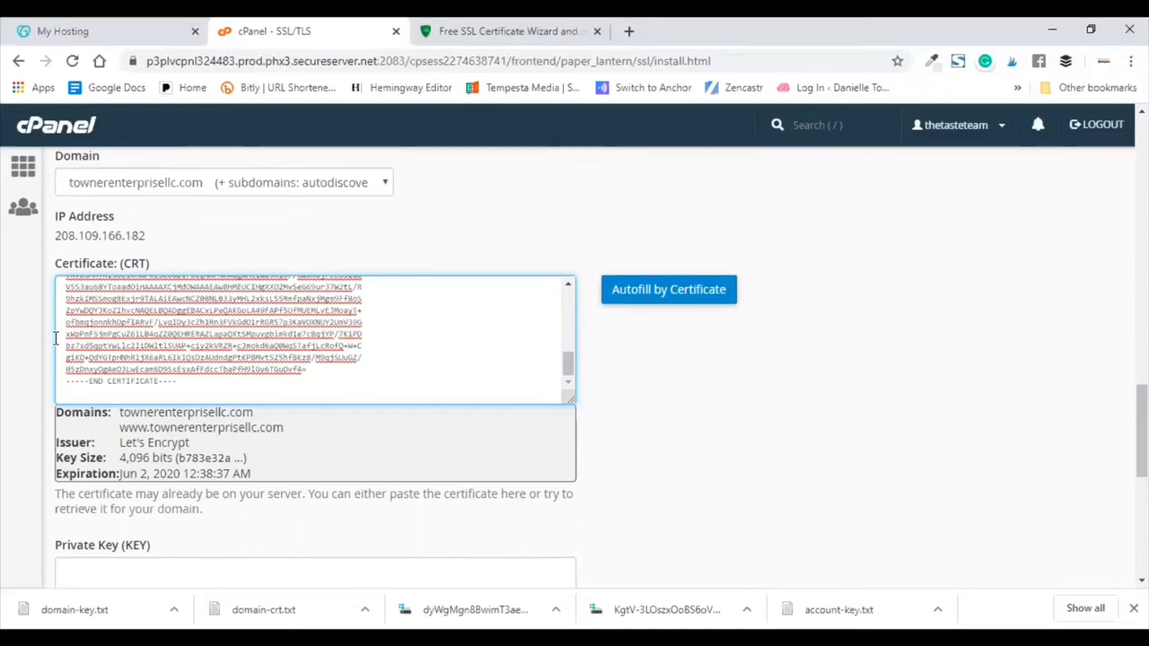
scroll(308, 362, "down", 3)
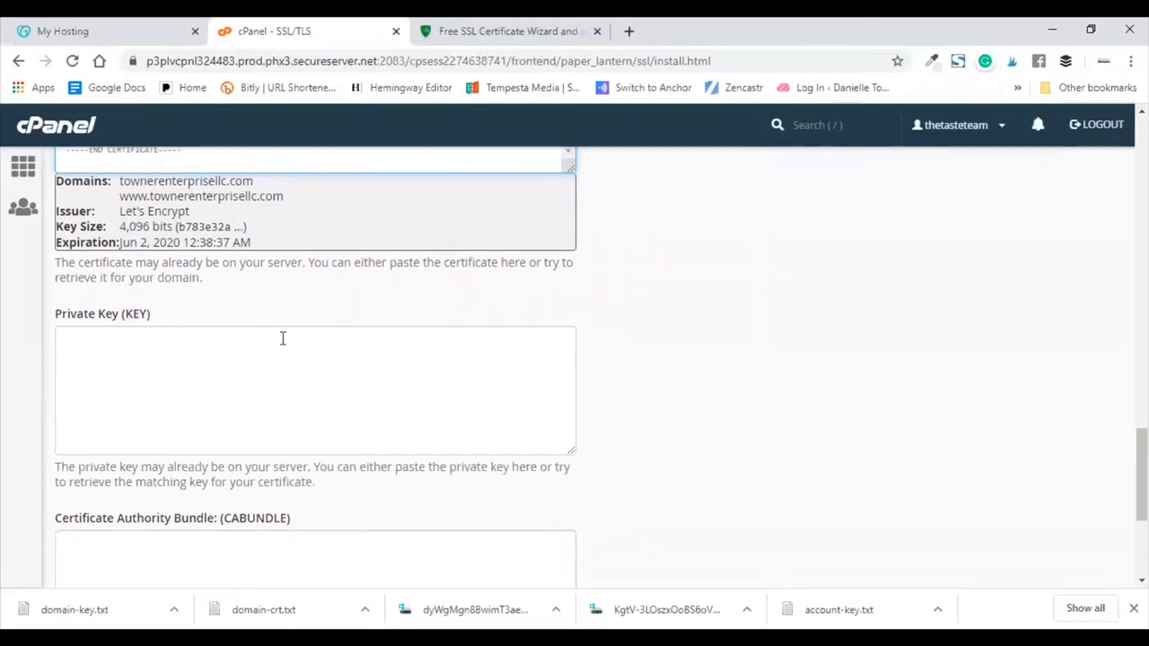
Step: Paste the issuer certificate into the CA Bundle box
scroll(282, 337, "down", 1)
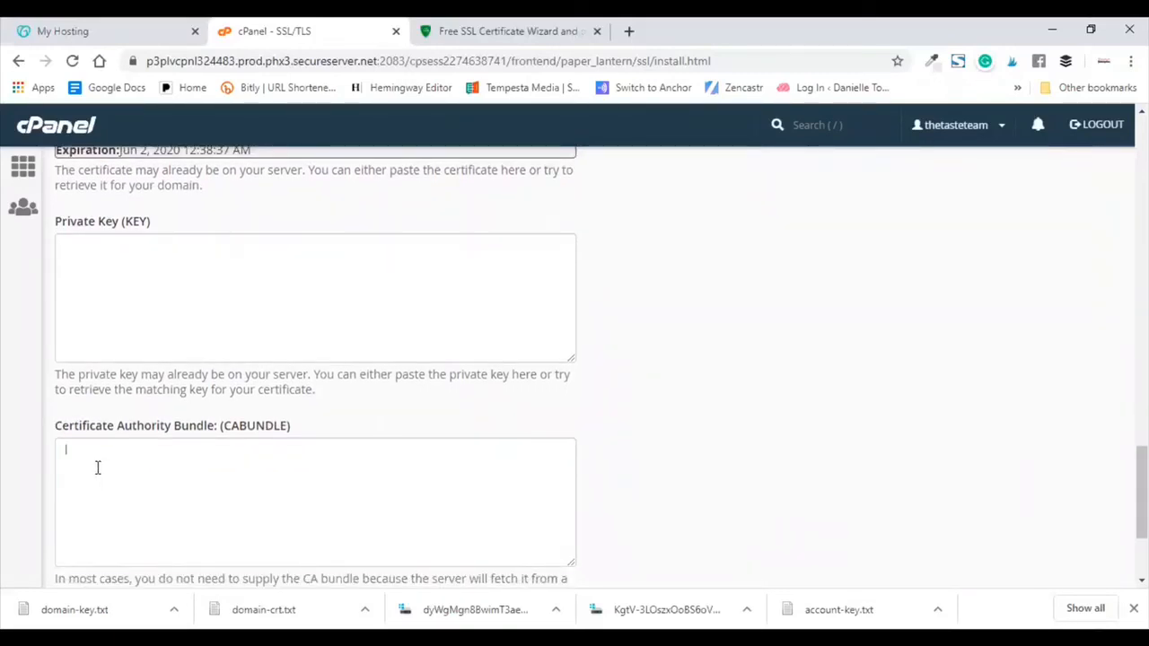
left_click(98, 468)
key("ctrl+v")
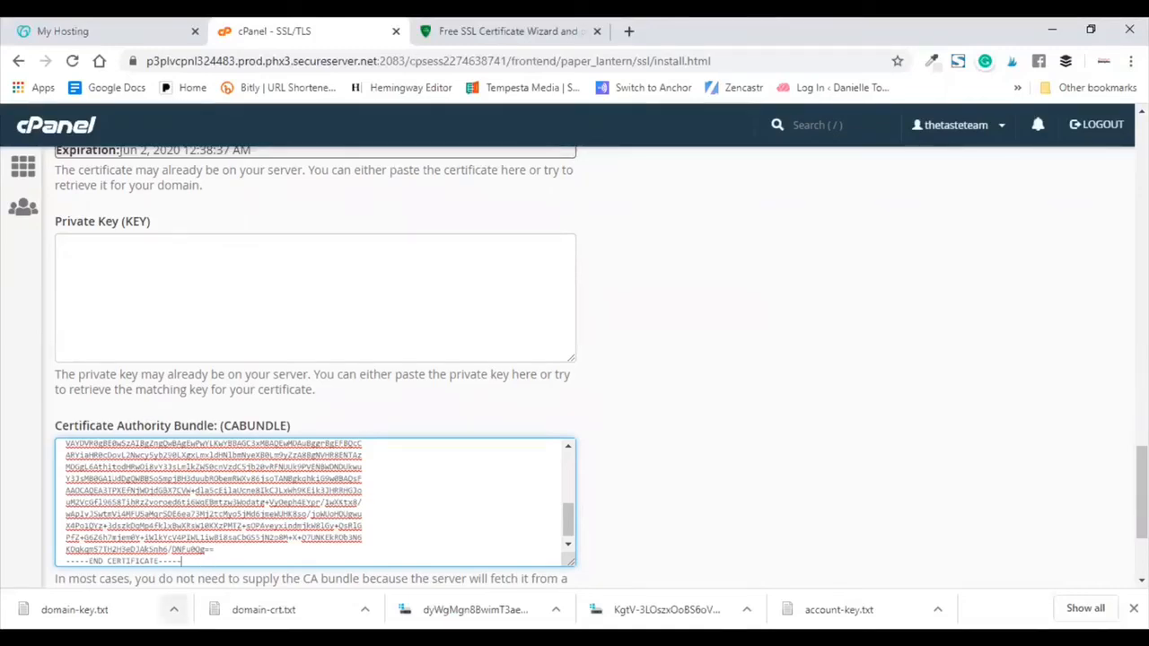
Step: Open domain-key.txt and paste the RSA private key into the Private Key (KEY) box
left_click(173, 609)
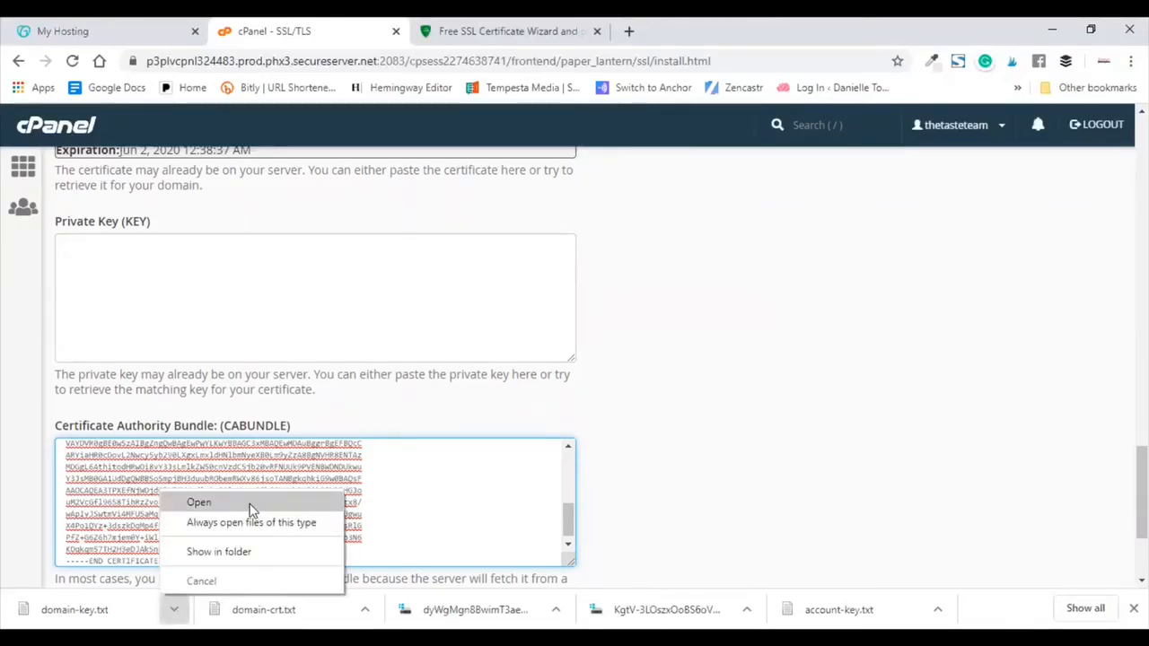
left_click(199, 503)
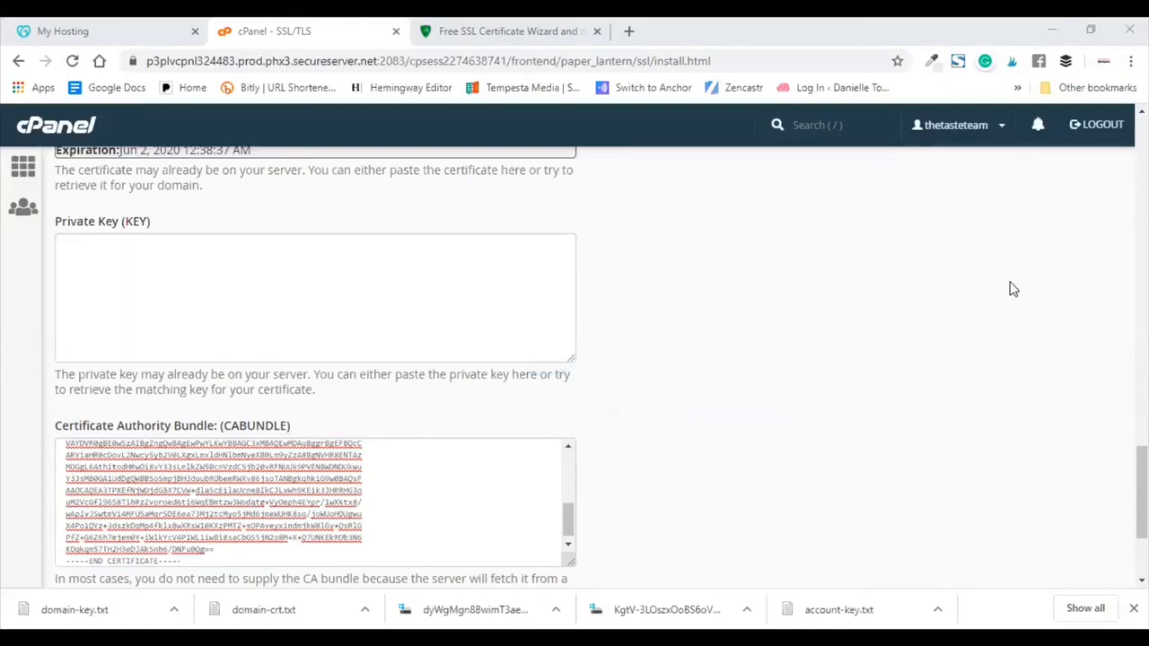
left_click(319, 279)
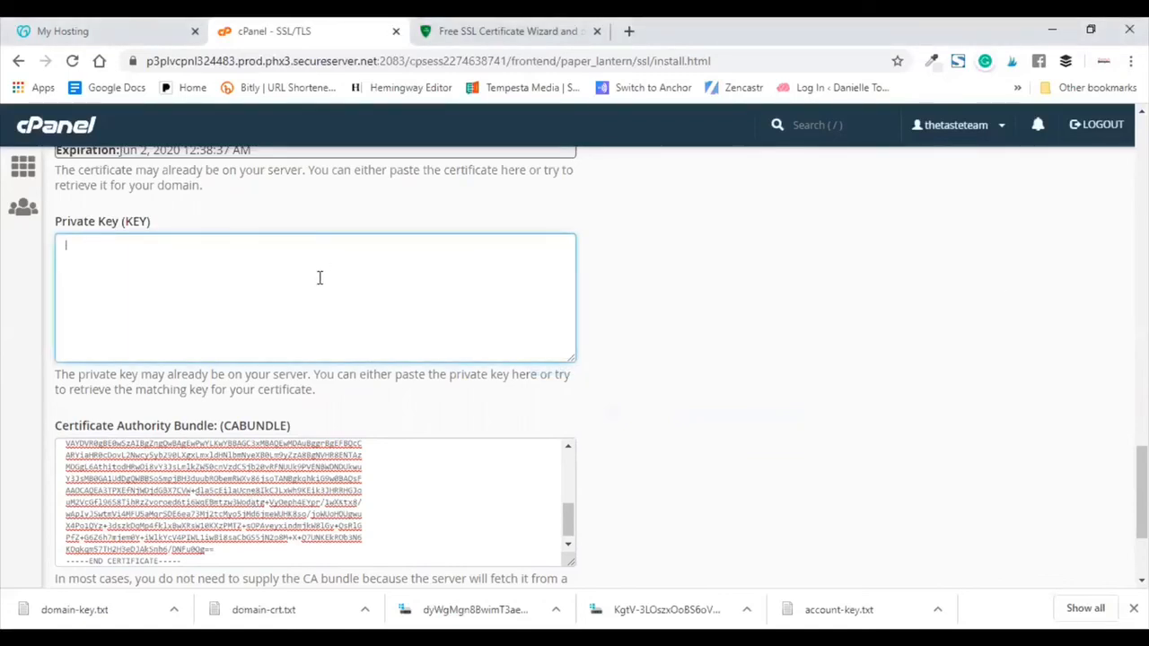
key("ctrl+v")
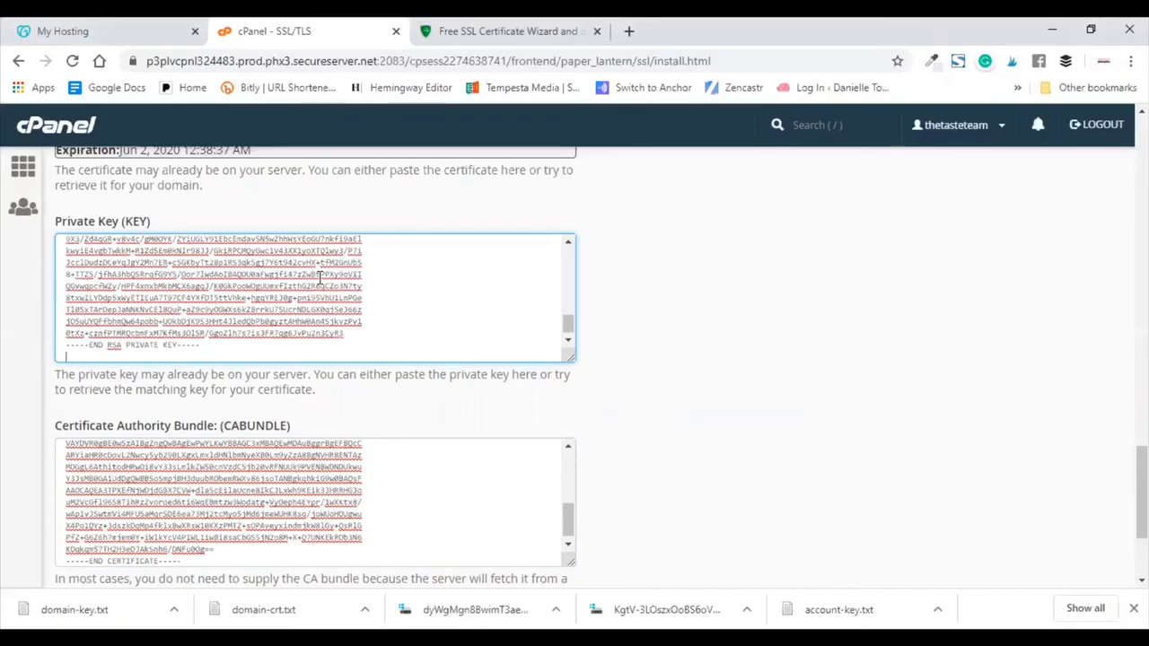
scroll(808, 273, "up", 8)
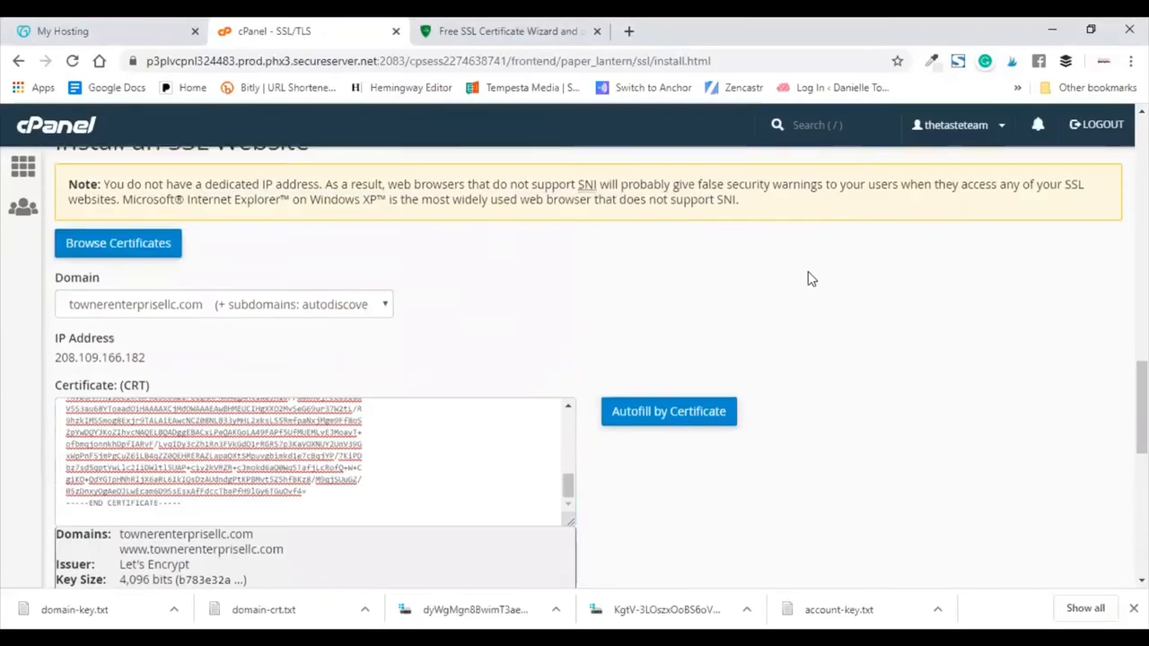
scroll(808, 278, "down", 10)
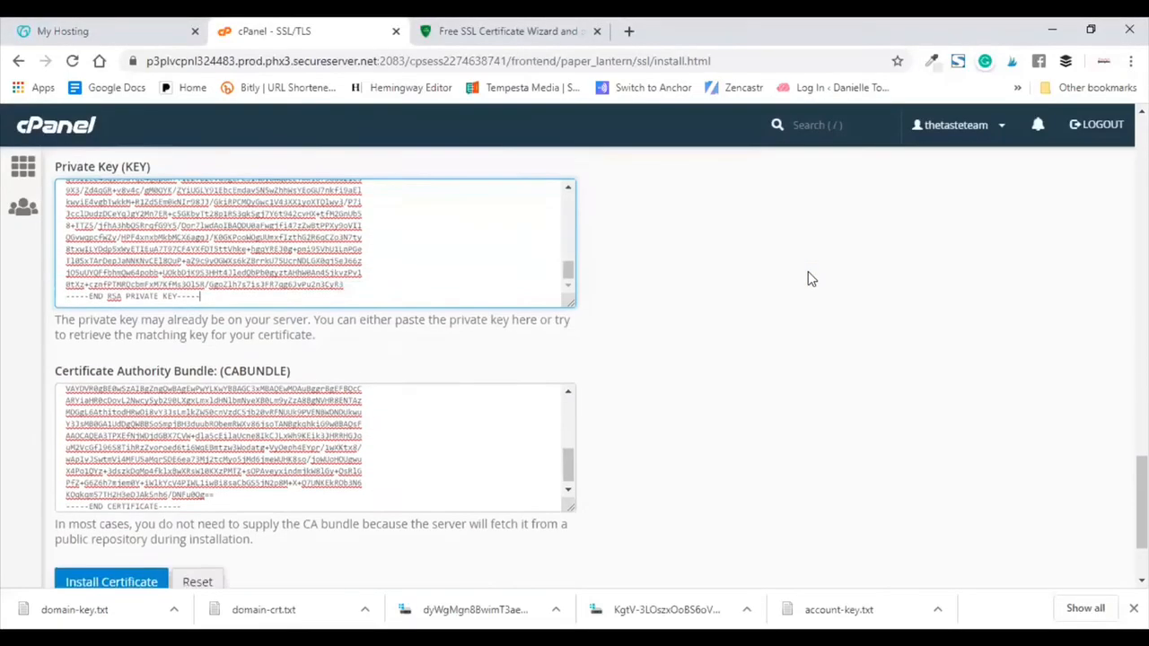
Step: Install the certificate, acknowledge the success message, and check townerenterprisellc.com under Manage Installed SSL Websites
left_click(131, 463)
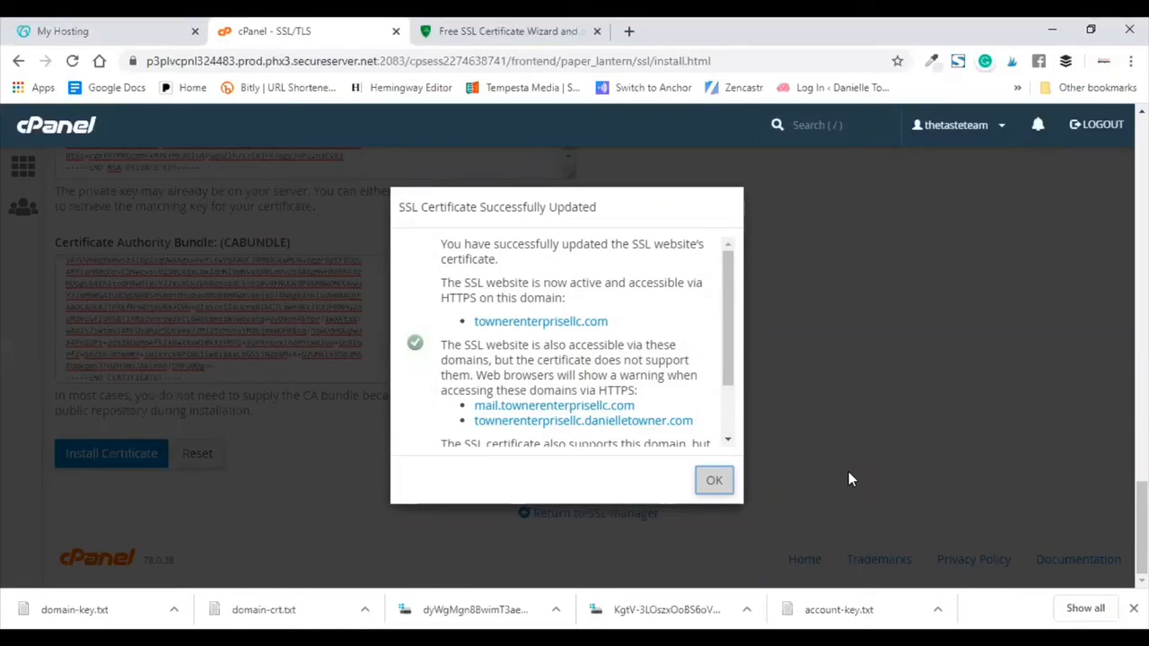
scroll(588, 354, "down", 2)
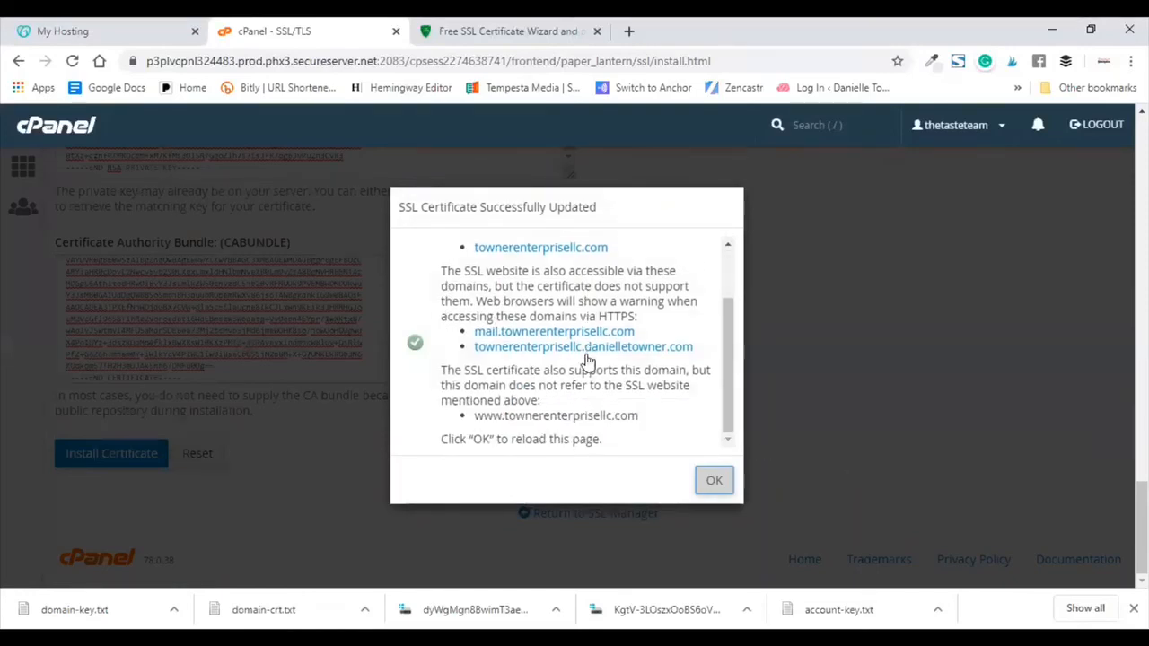
left_click(716, 483)
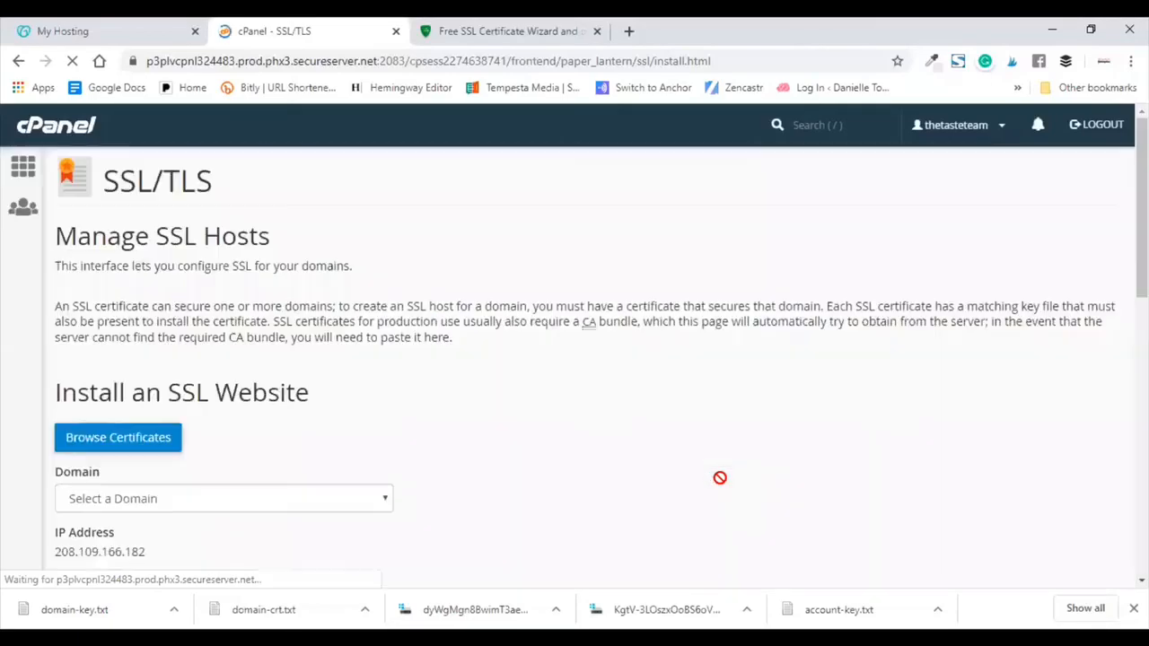
scroll(720, 477, "down", 7)
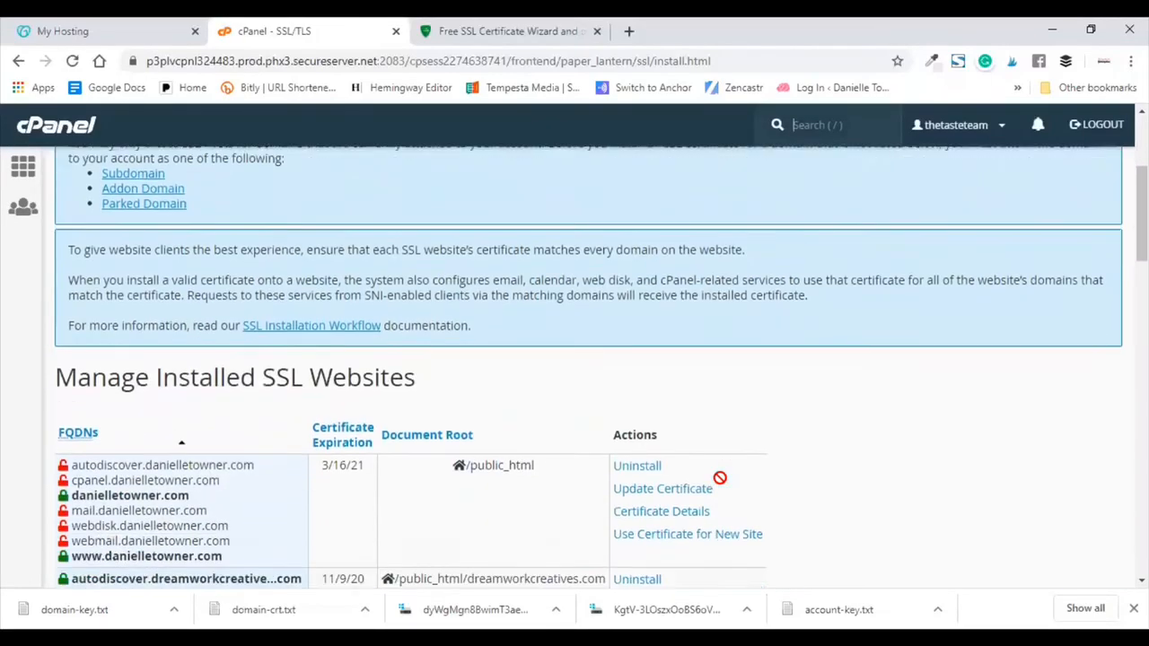
scroll(720, 478, "down", 5)
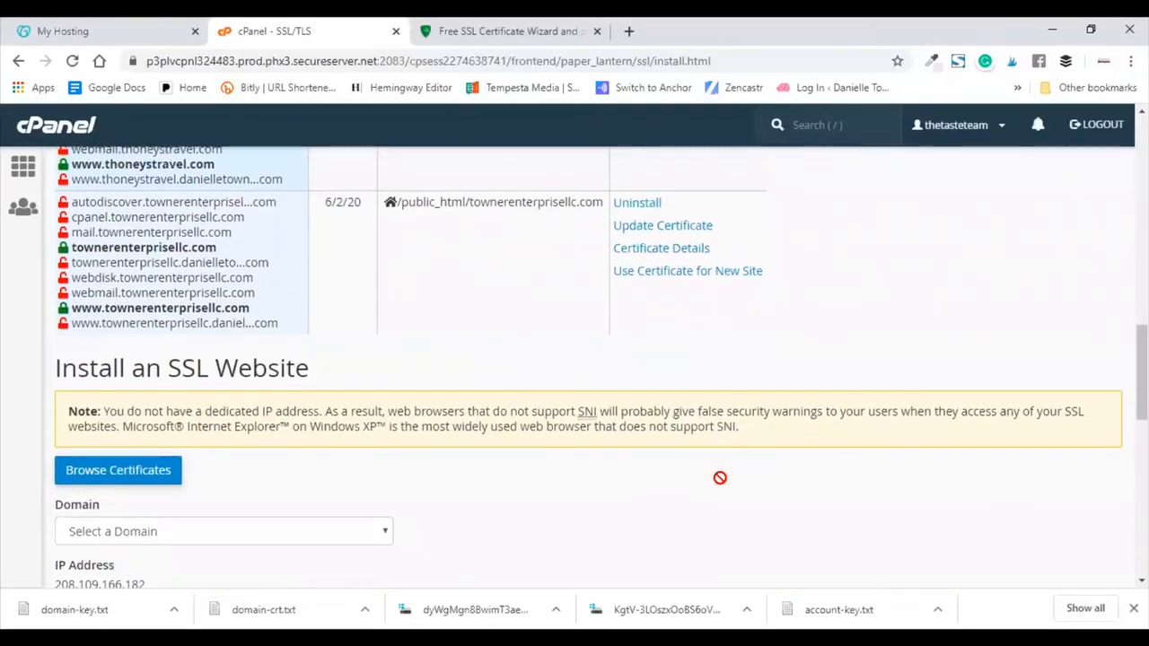
scroll(720, 478, "up", 1)
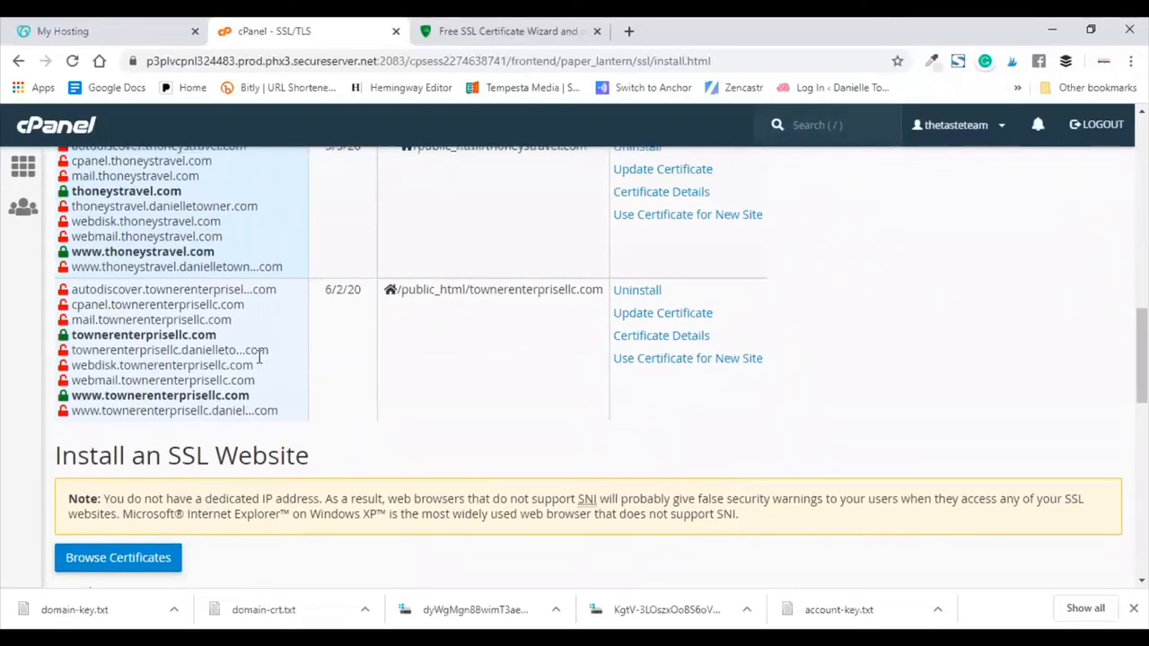
Step: Load townerenterprisellc.com in a new tab to verify HTTPS, then return to the ZeroSSL wizard
left_click(632, 32)
type("towner")
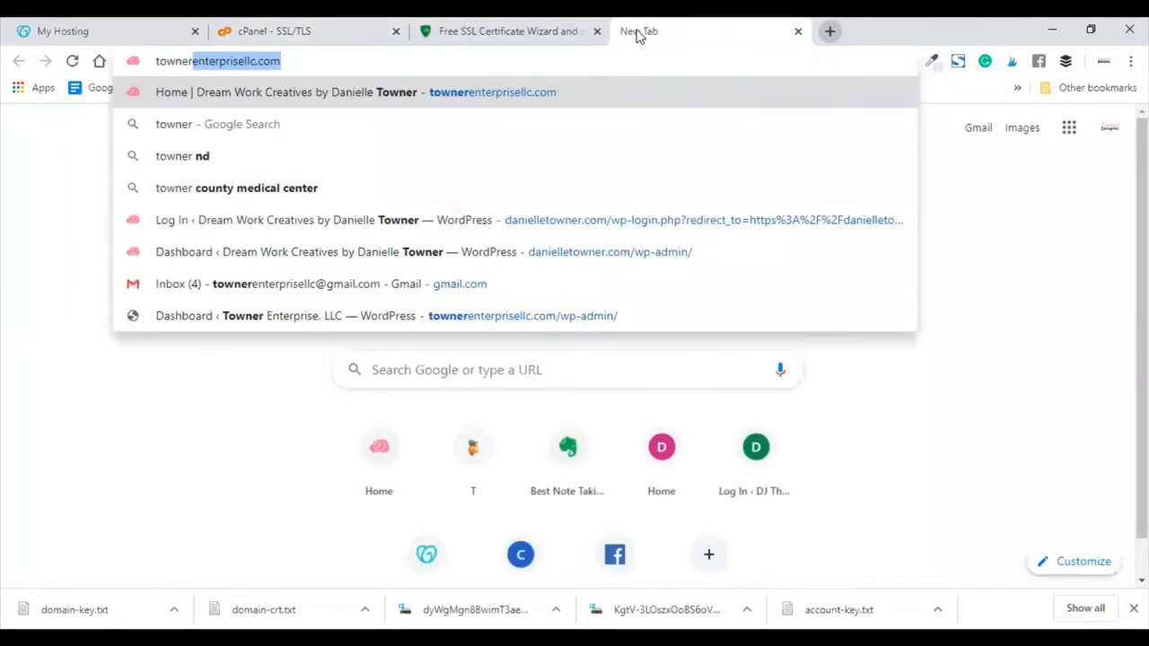
key("Return")
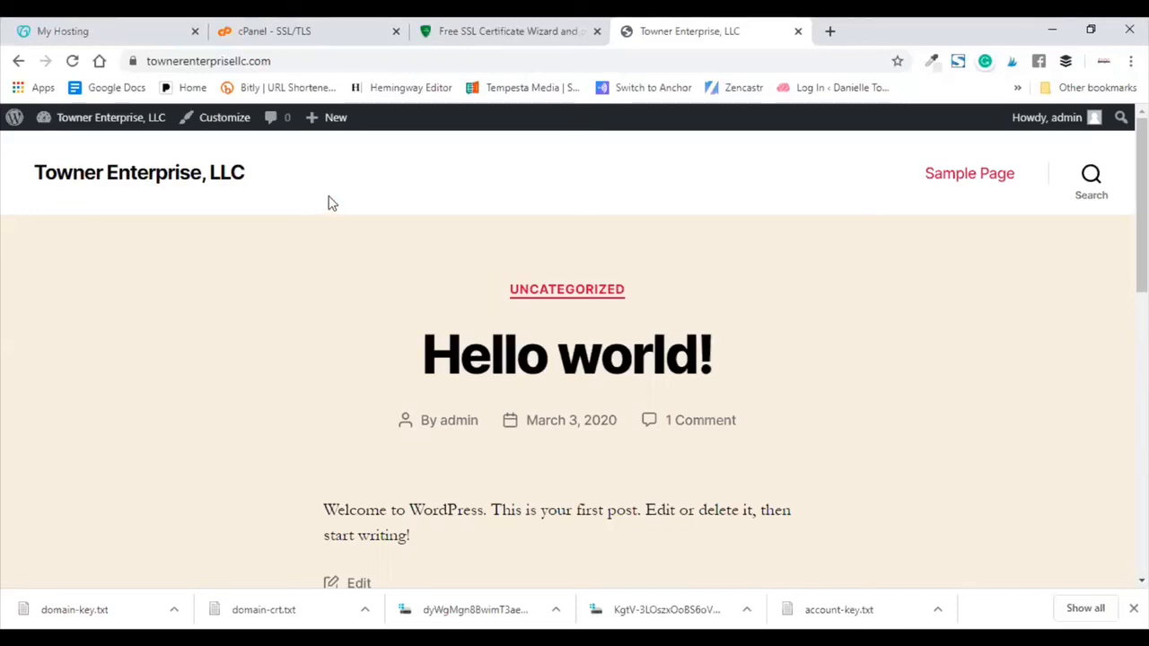
left_click(482, 25)
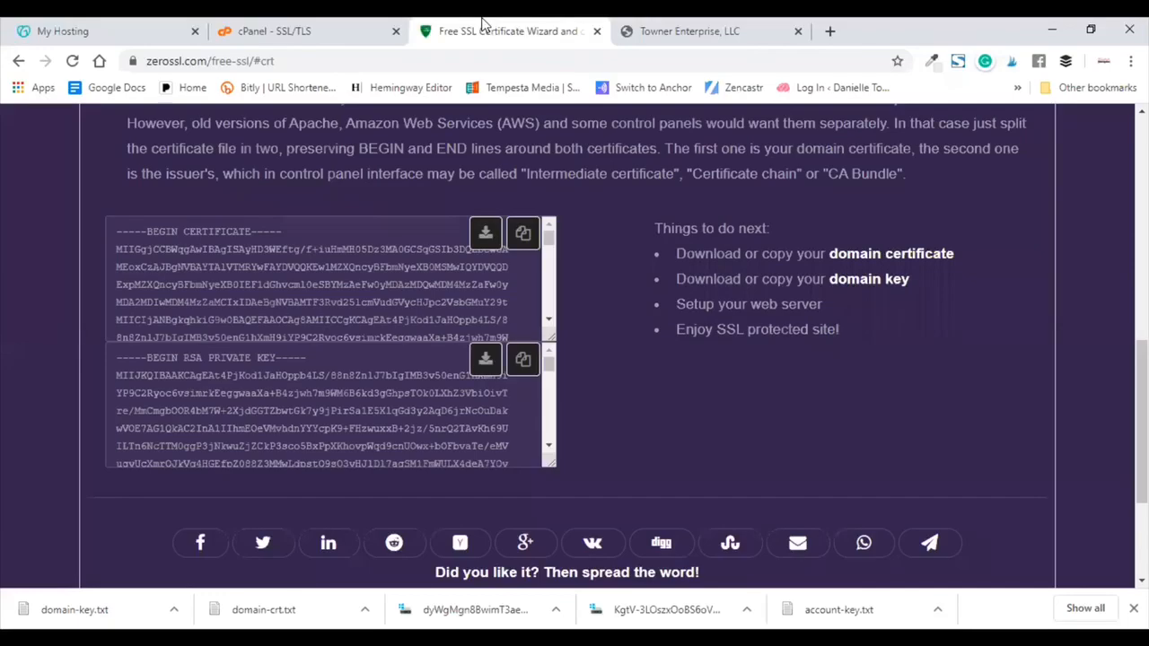
Step: Finish the ZeroSSL certificate wizard with DONE NEXT
scroll(818, 236, "up", 1)
scroll(818, 236, "down", 3)
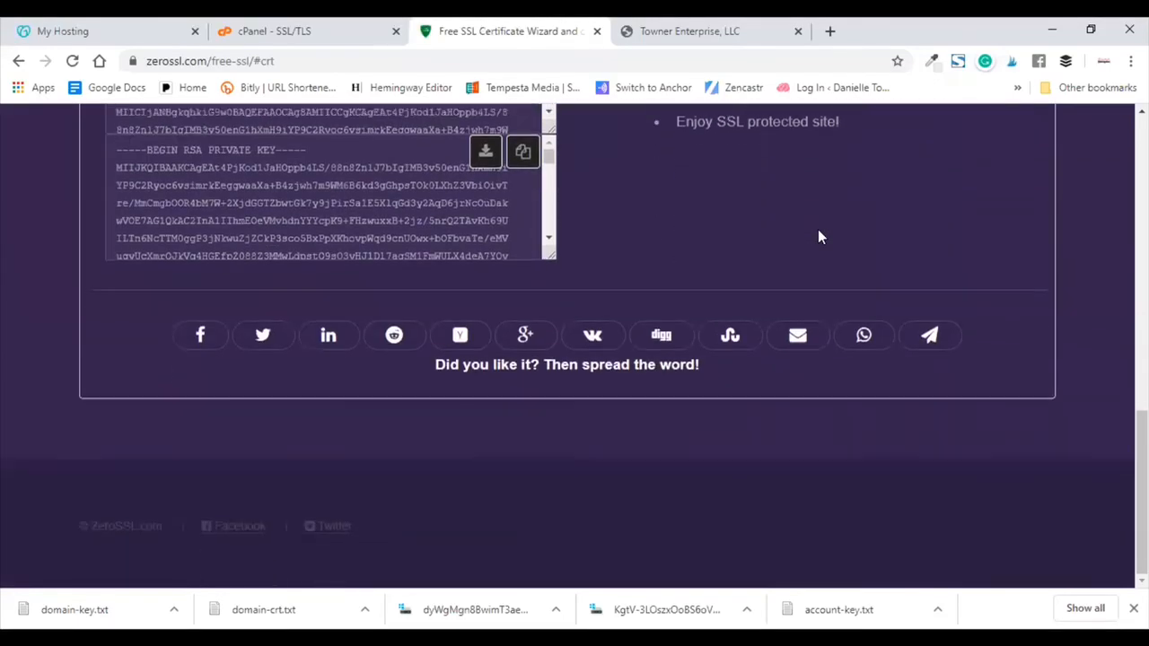
scroll(818, 236, "up", 10)
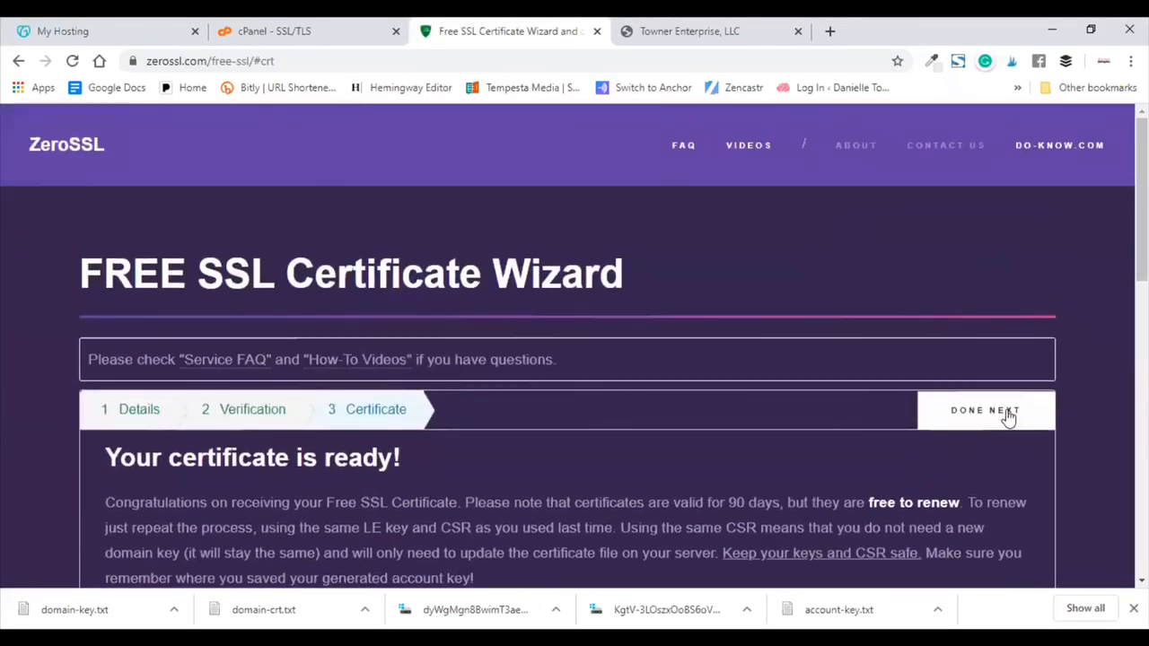
left_click(991, 416)
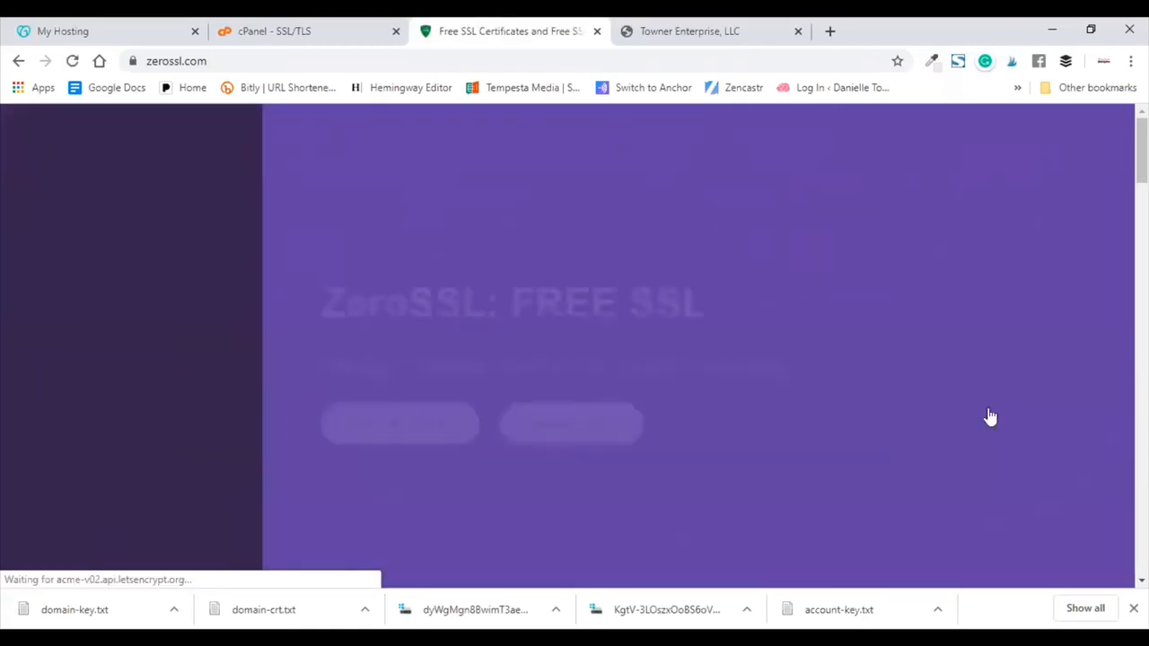